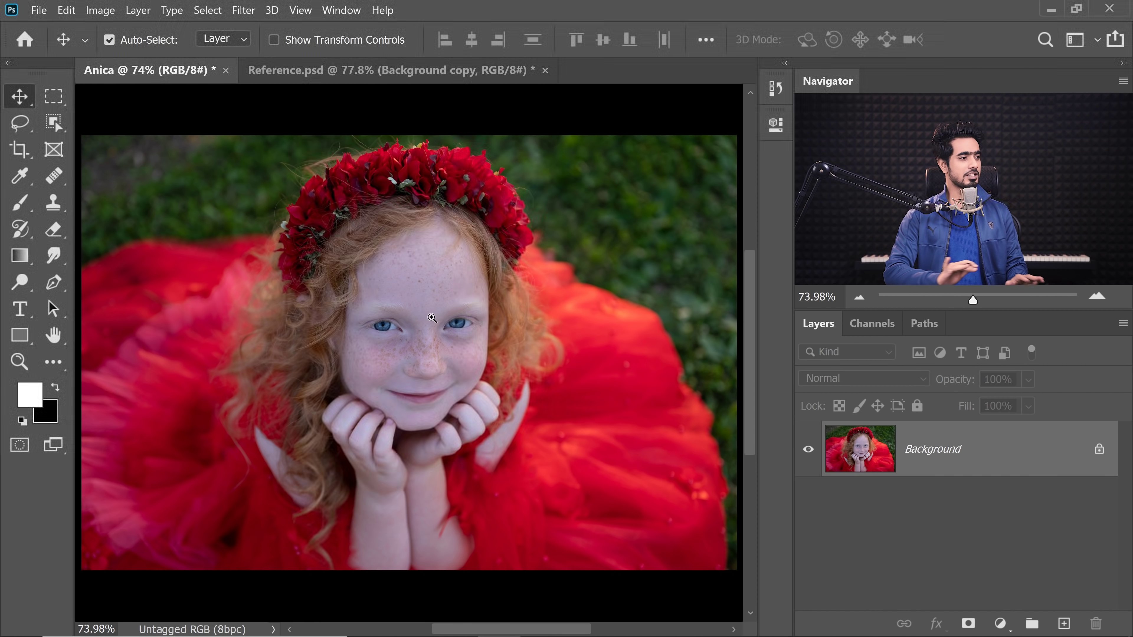
# Zoom in on the freckled girl's face in the Anica portrait
pyautogui.moveTo(432, 318); pyautogui.dragTo(436, 320)
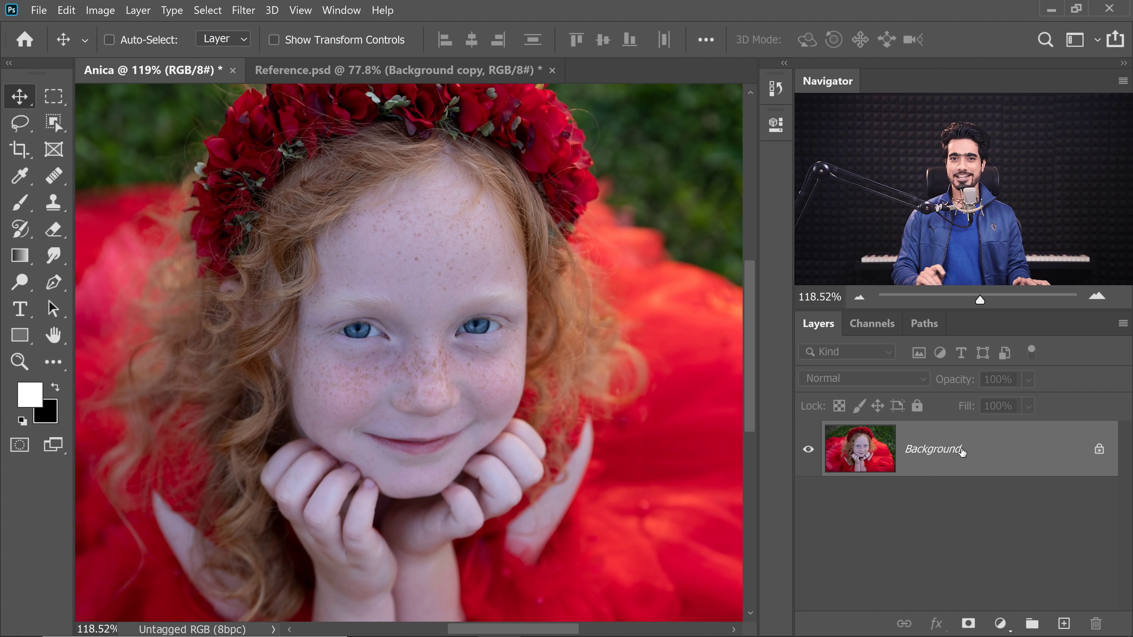
# Duplicate the Background layer and name the copy 'White Balance Fixed'
pyautogui.press('ctrl')
pyautogui.hotkey('ctrl', 'j')
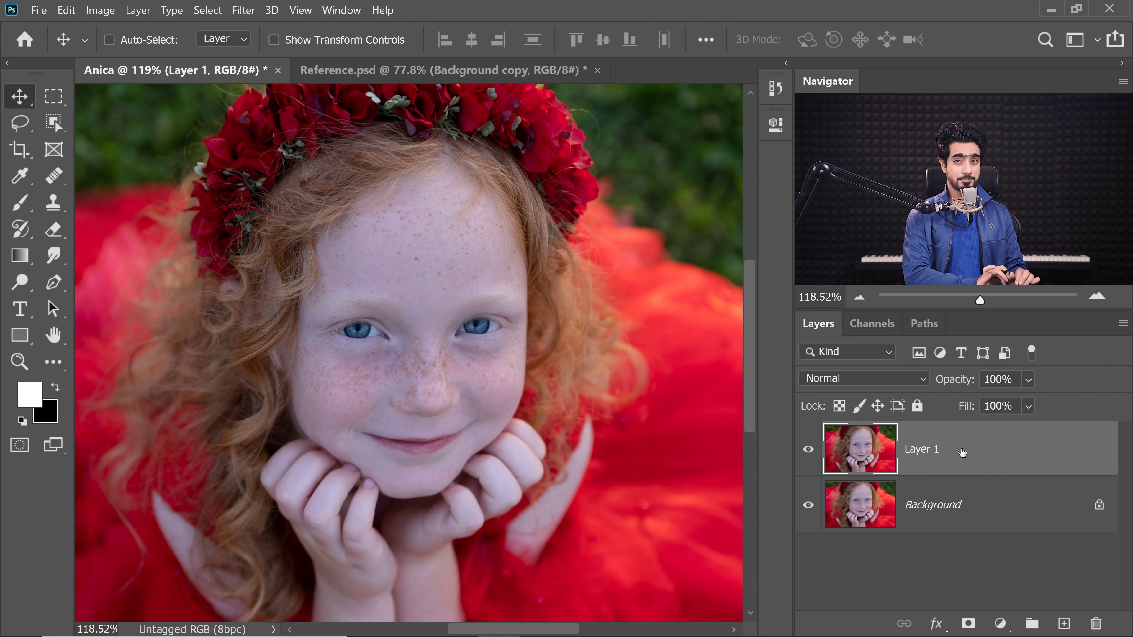
pyautogui.doubleClick(928, 447)
pyautogui.write('White Balance Fixed')
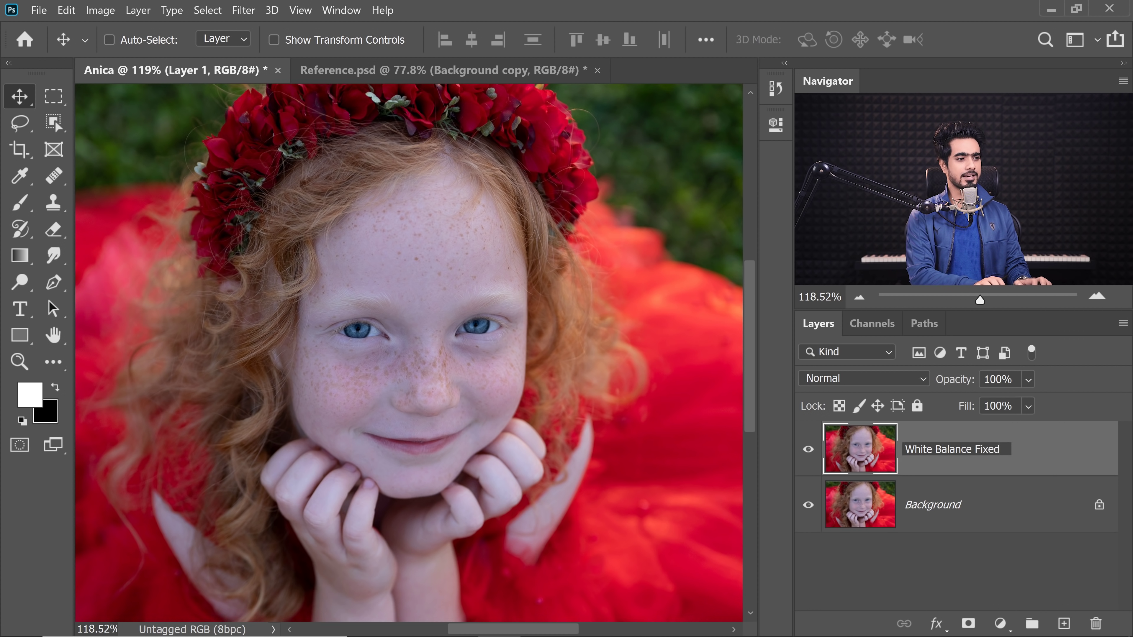
pyautogui.press('Return')
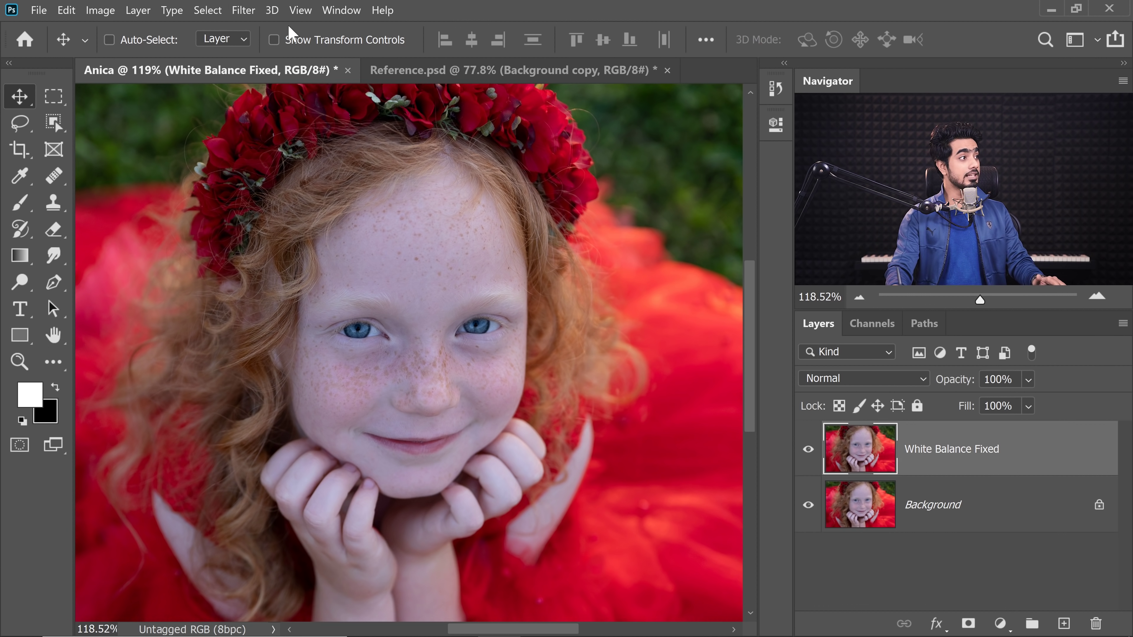
# Convert the White Balance Fixed layer to a smart object for smart filters
pyautogui.click(243, 9)
pyautogui.click(261, 47)
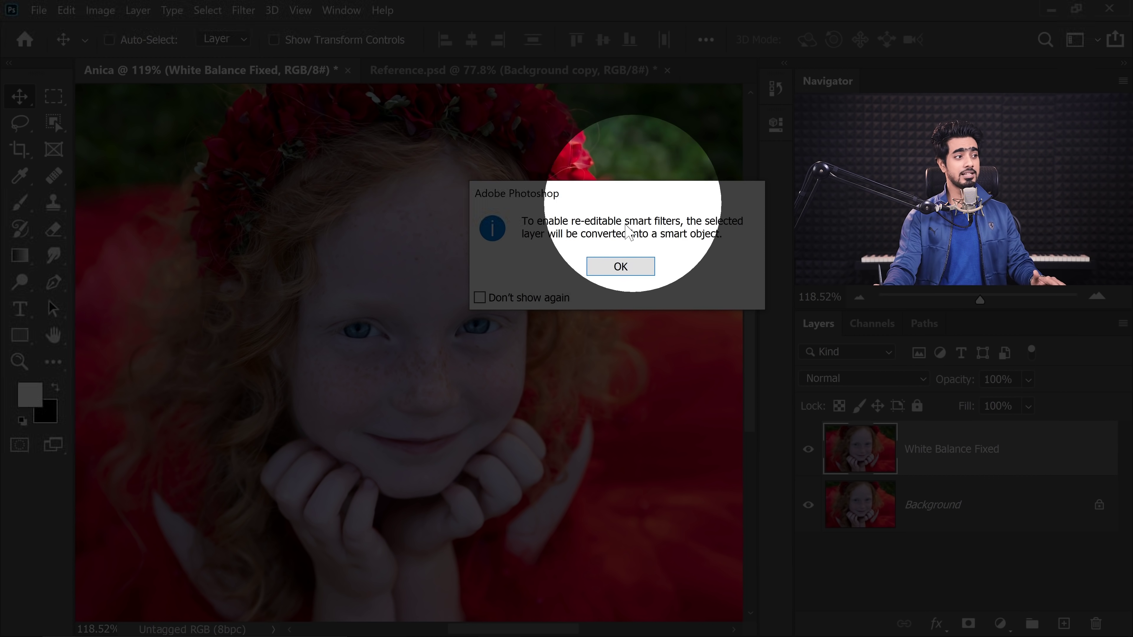
pyautogui.click(620, 267)
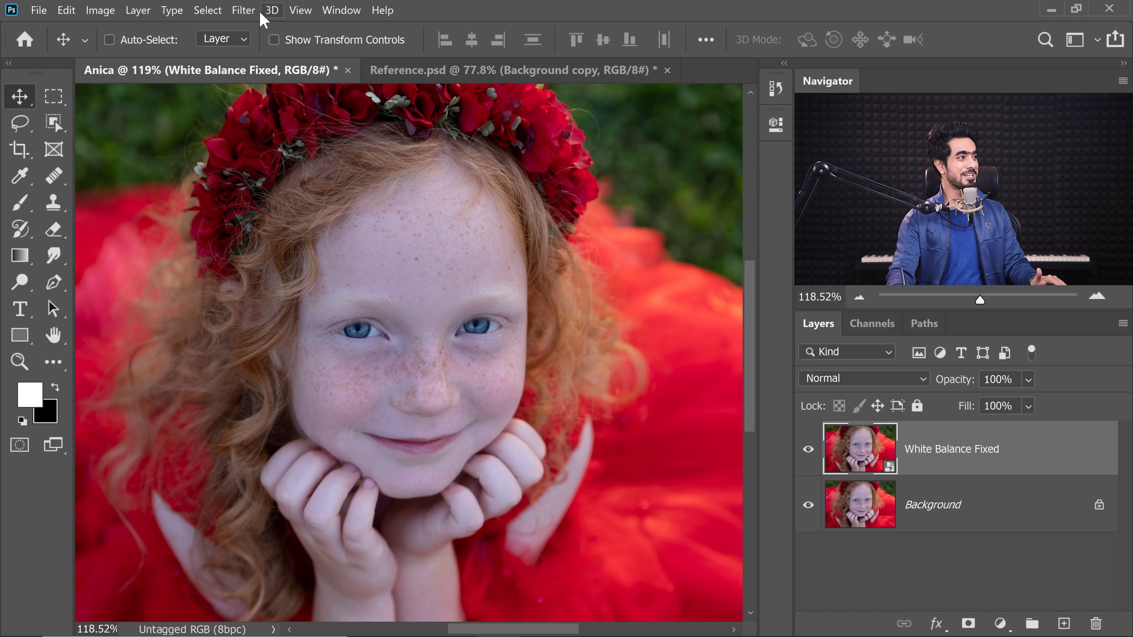
# Open the Camera Raw filter on the smart layer and zoom into the girl's left eye
pyautogui.click(244, 10)
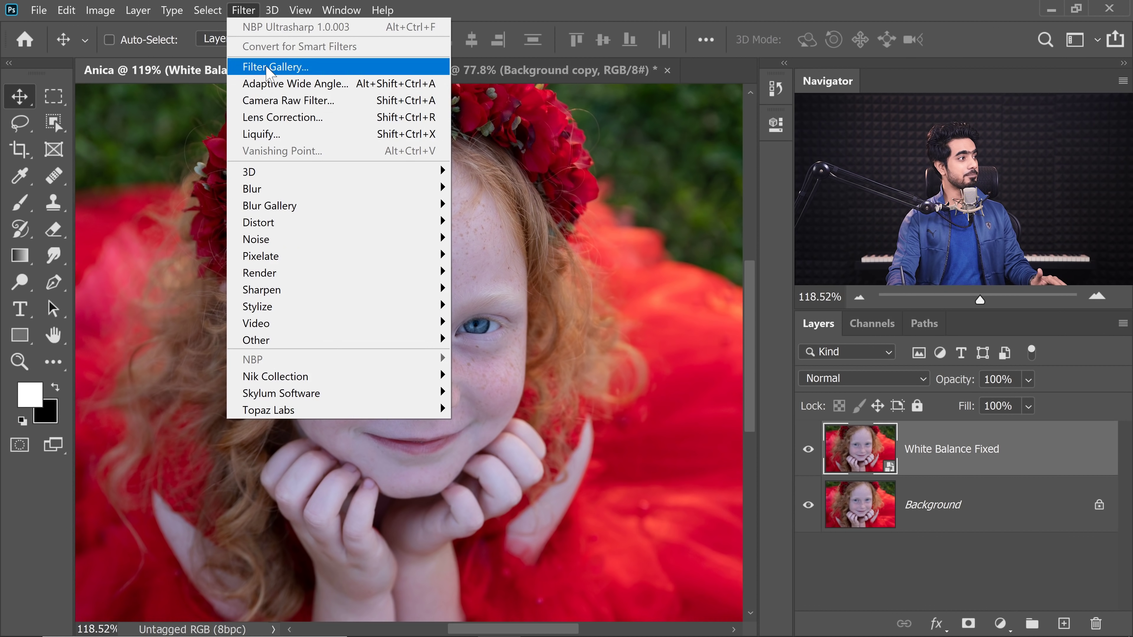
pyautogui.click(308, 101)
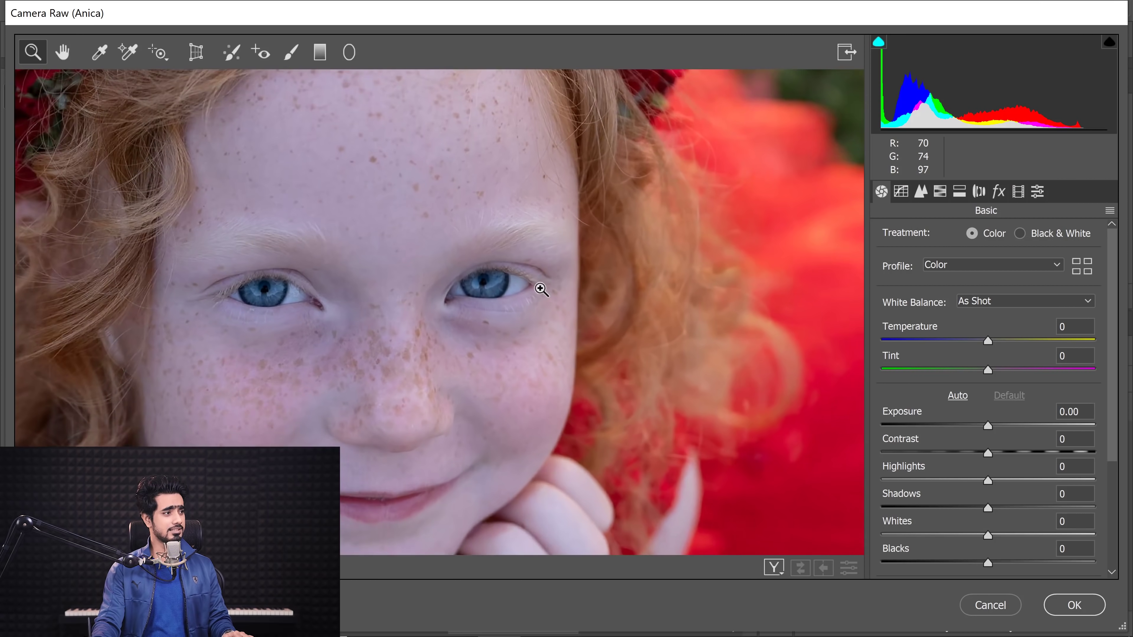
pyautogui.click(540, 289)
pyautogui.moveTo(253, 316); pyautogui.dragTo(431, 316)
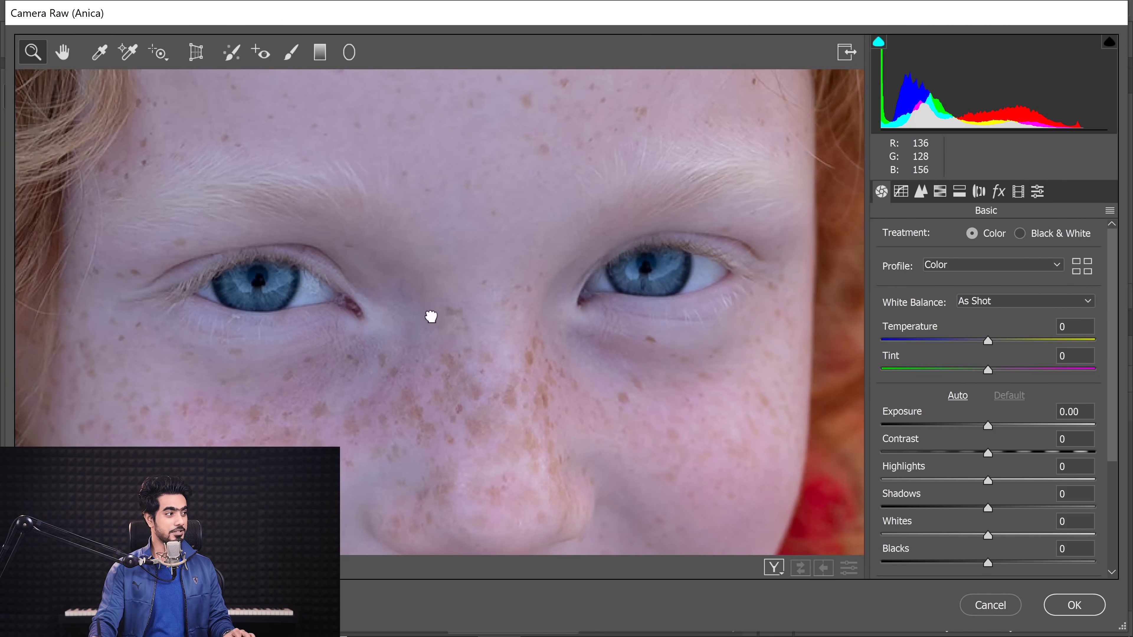
pyautogui.click(448, 317)
pyautogui.click(516, 293)
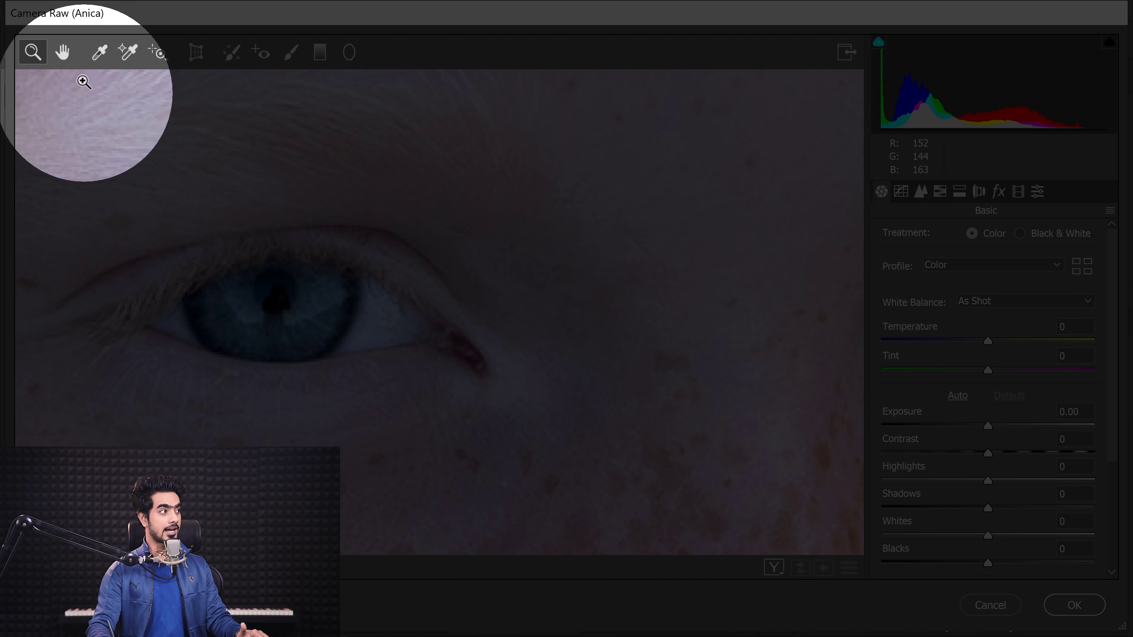
# Set white balance from the eye white, giving Temperature +39 and Tint -5
pyautogui.click(100, 55)
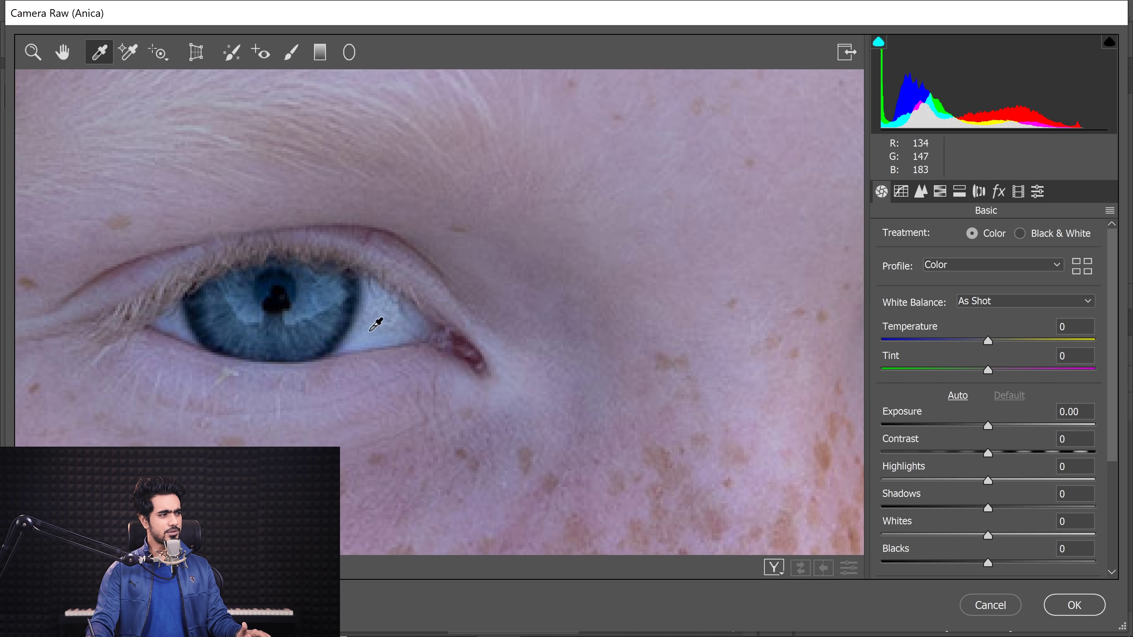
pyautogui.click(370, 338)
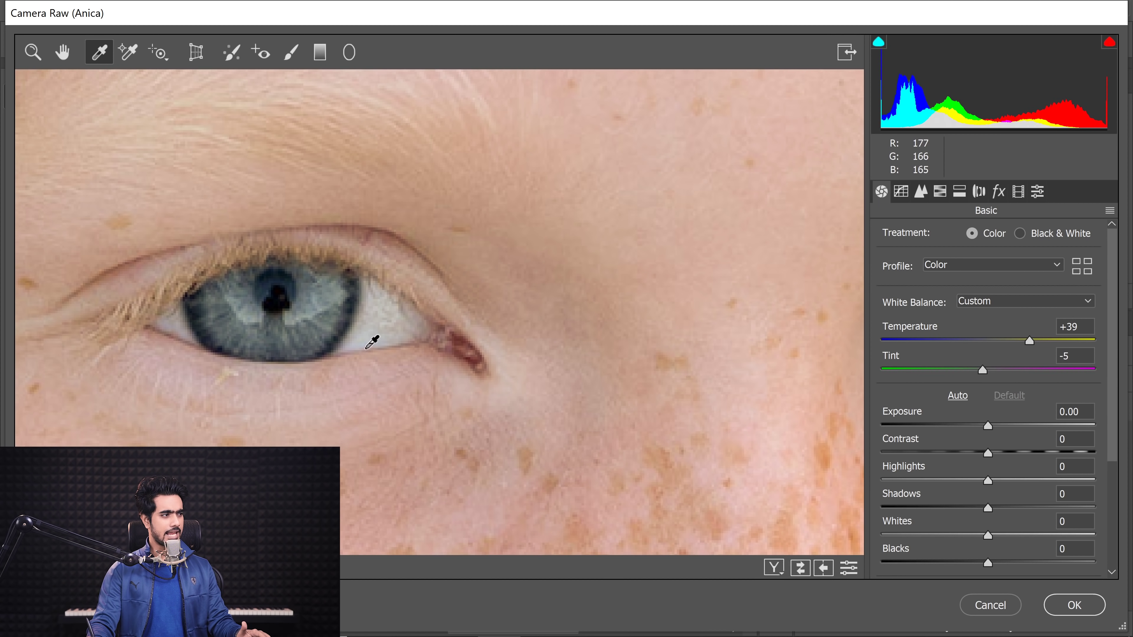
pyautogui.hotkey('ctrl', '0')
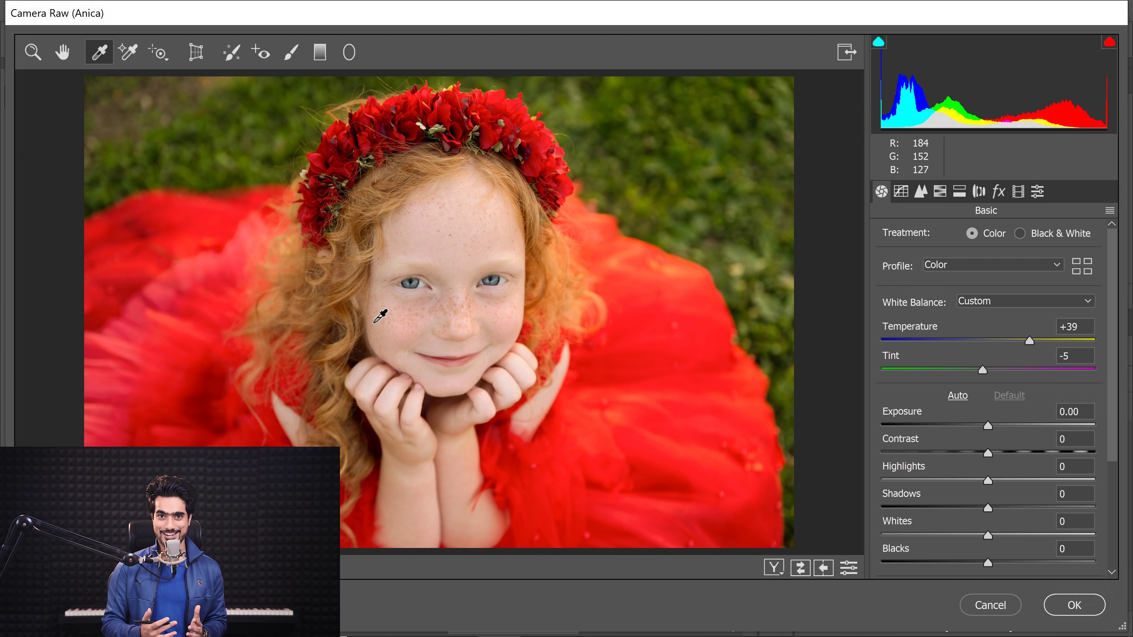
# Raise Contrast to +28 and lower Shadows to -24
pyautogui.scroll(-5, 1117, 398)
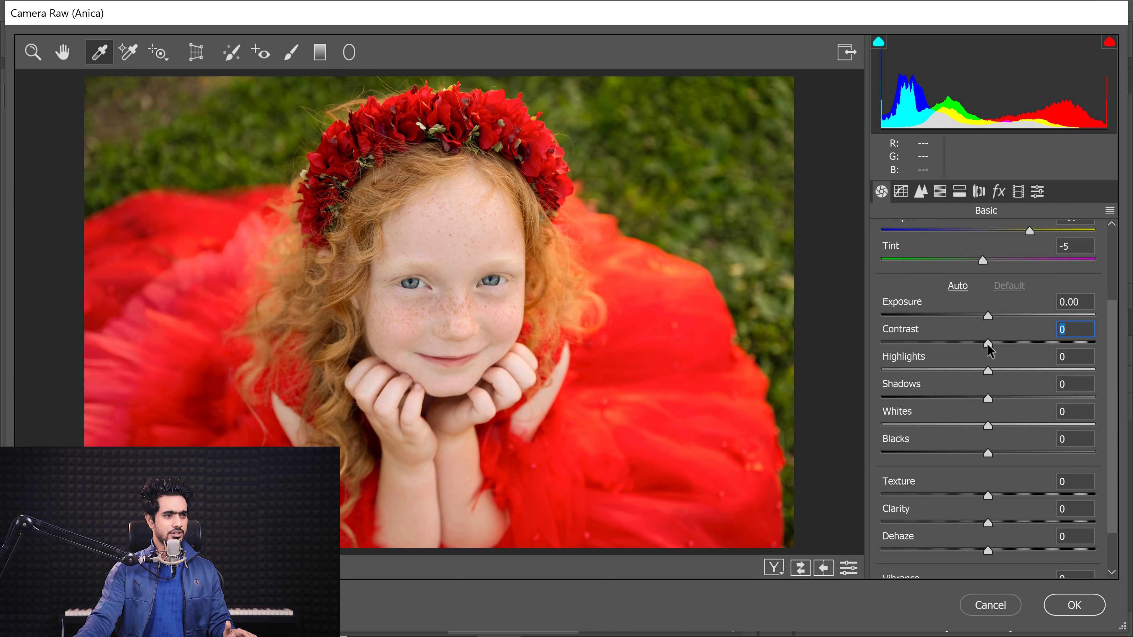
pyautogui.press('Up')
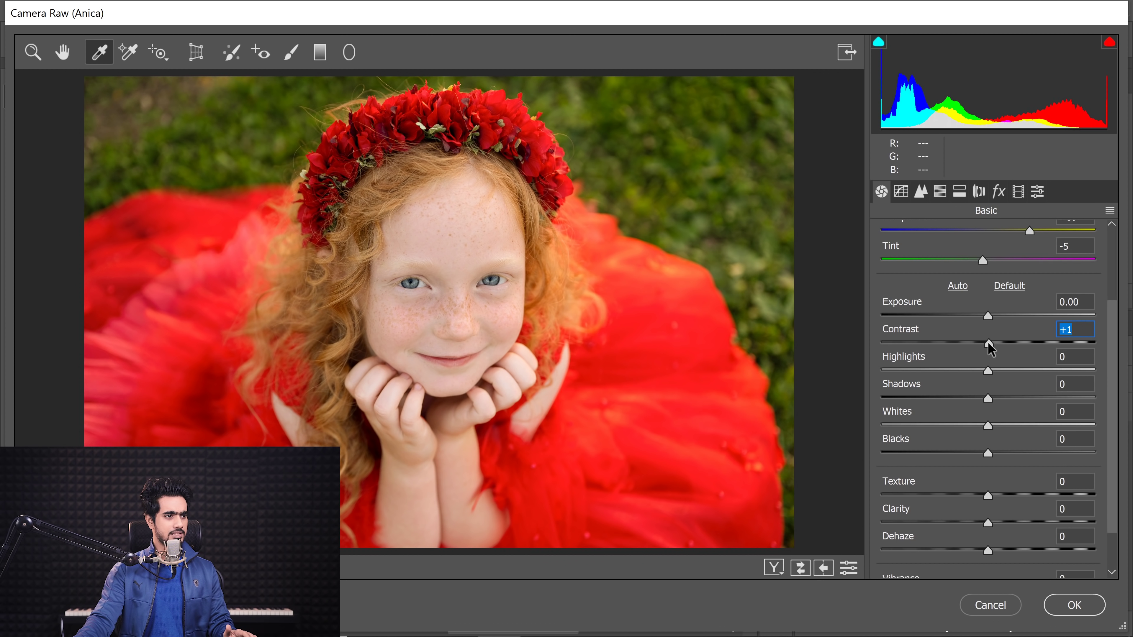
pyautogui.moveTo(990, 345); pyautogui.dragTo(1017, 345)
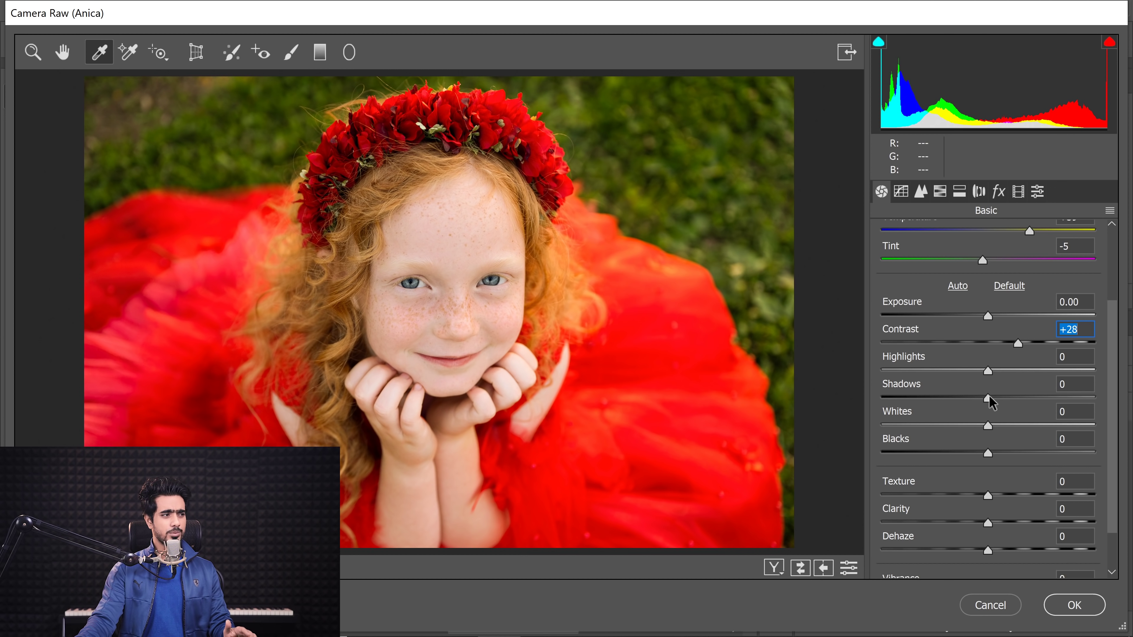
pyautogui.moveTo(989, 396); pyautogui.dragTo(961, 401)
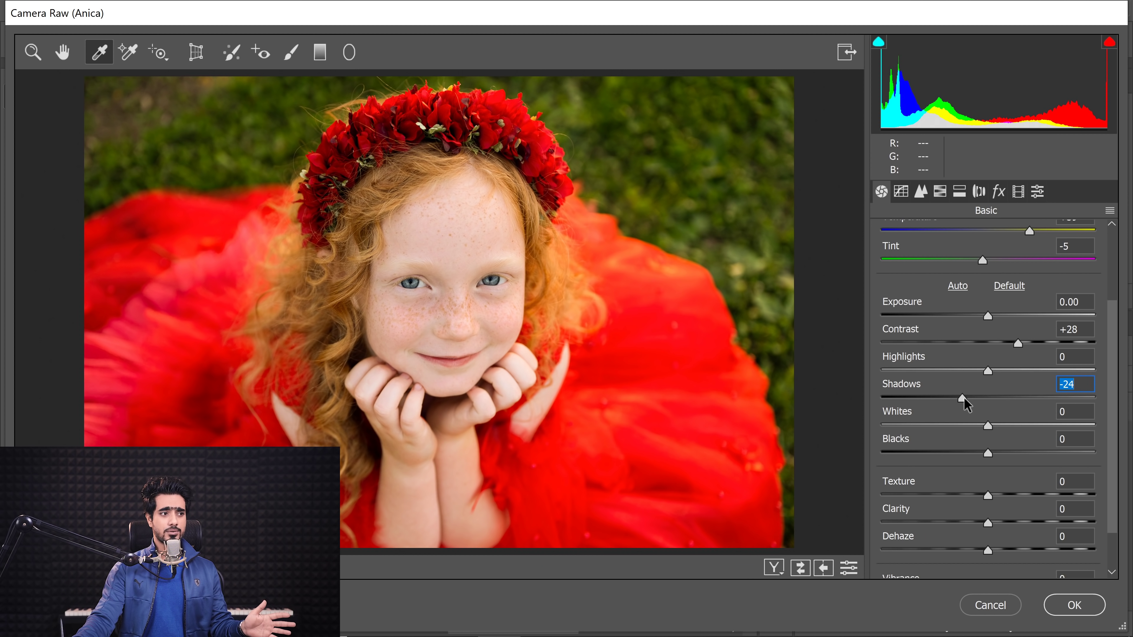
pyautogui.click(1074, 605)
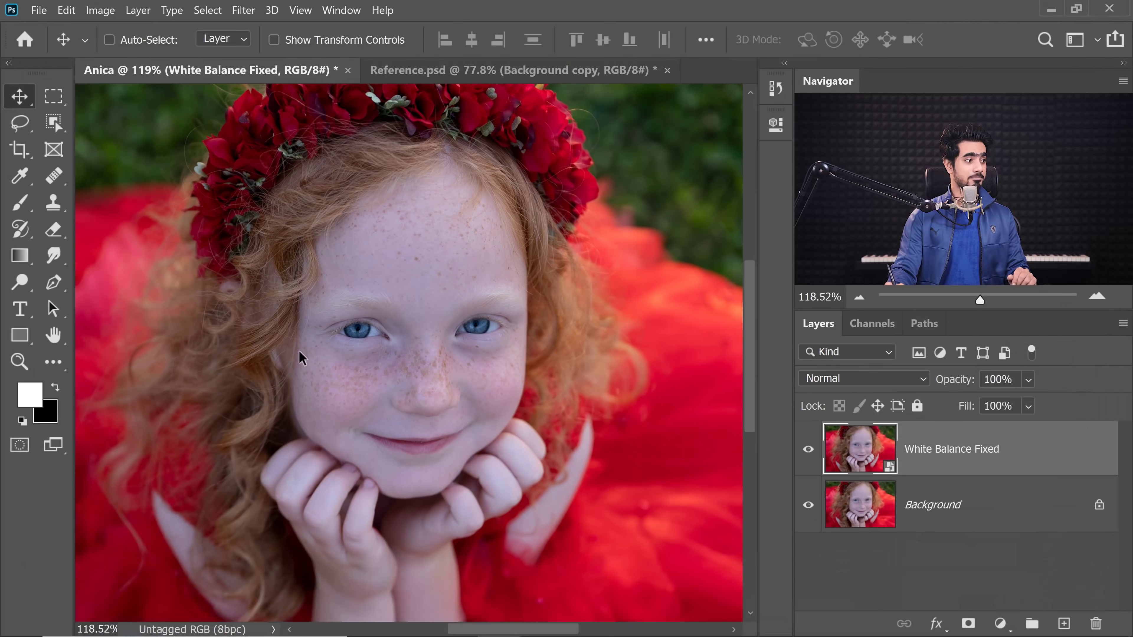
pyautogui.hotkey('ctrl', '0')
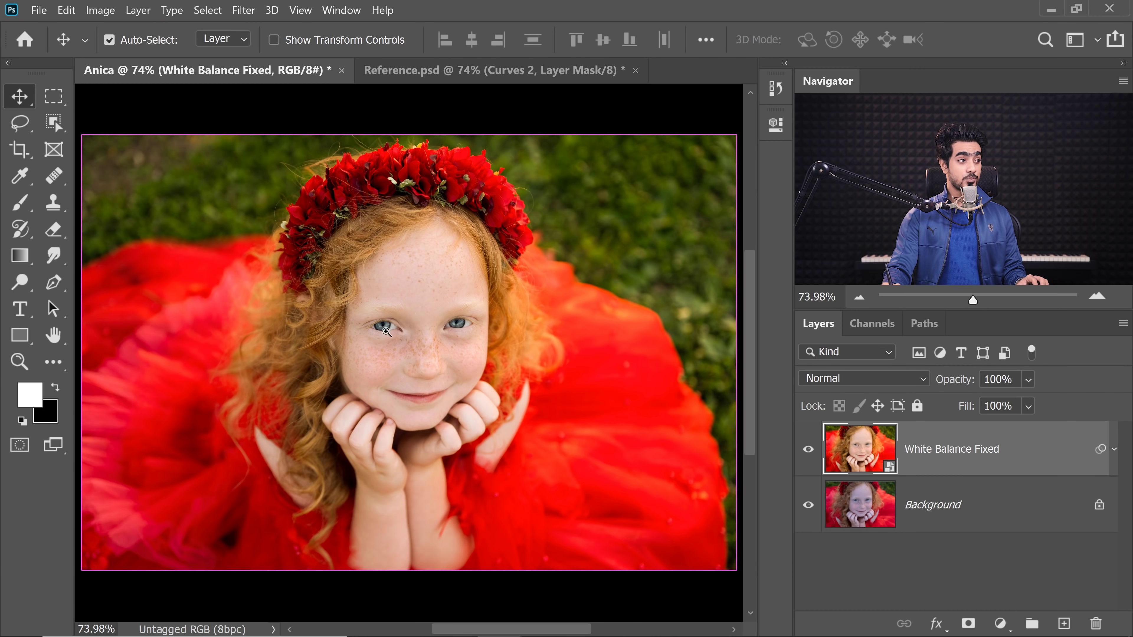
pyautogui.scroll(5, 390, 328)
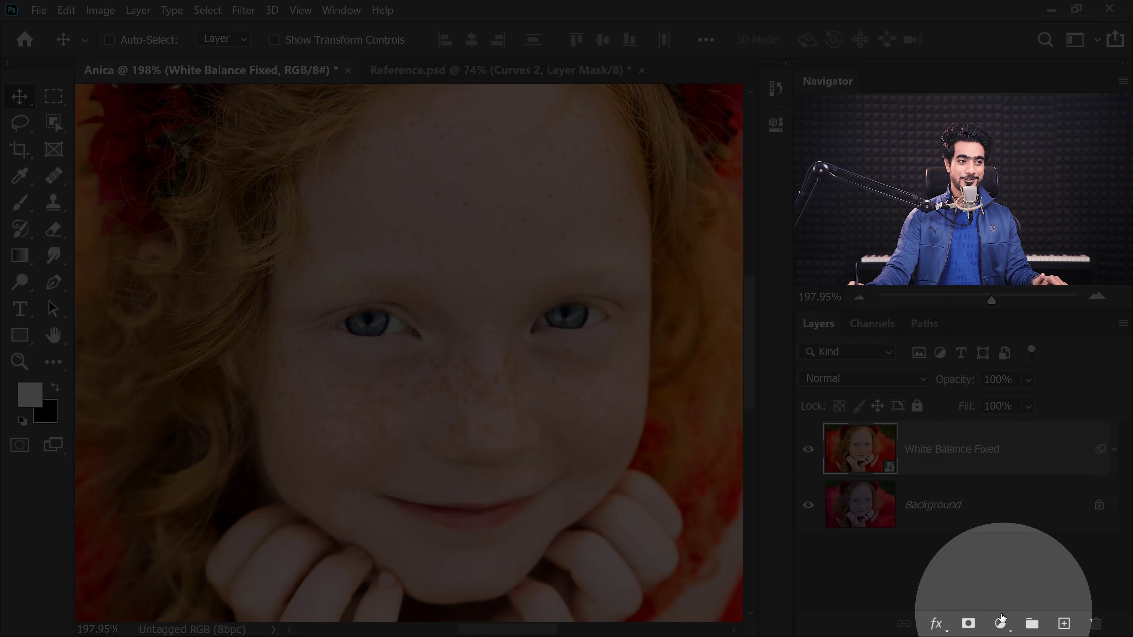
# Add a Curves adjustment layer and darken the skin midtones by sampling the face
pyautogui.click(1000, 623)
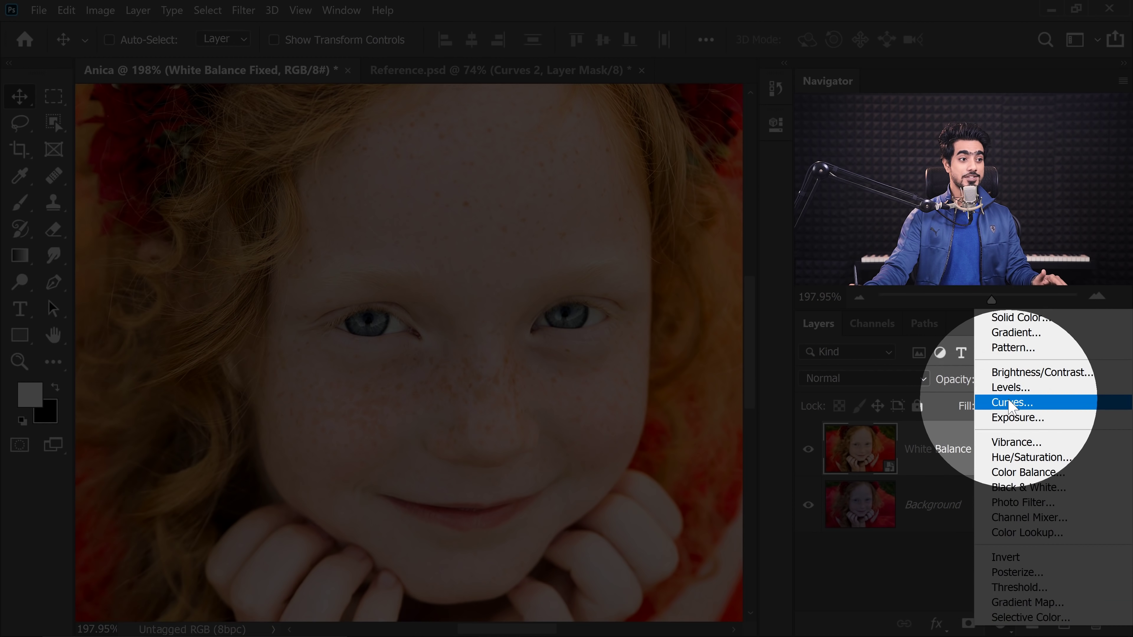
pyautogui.click(1011, 403)
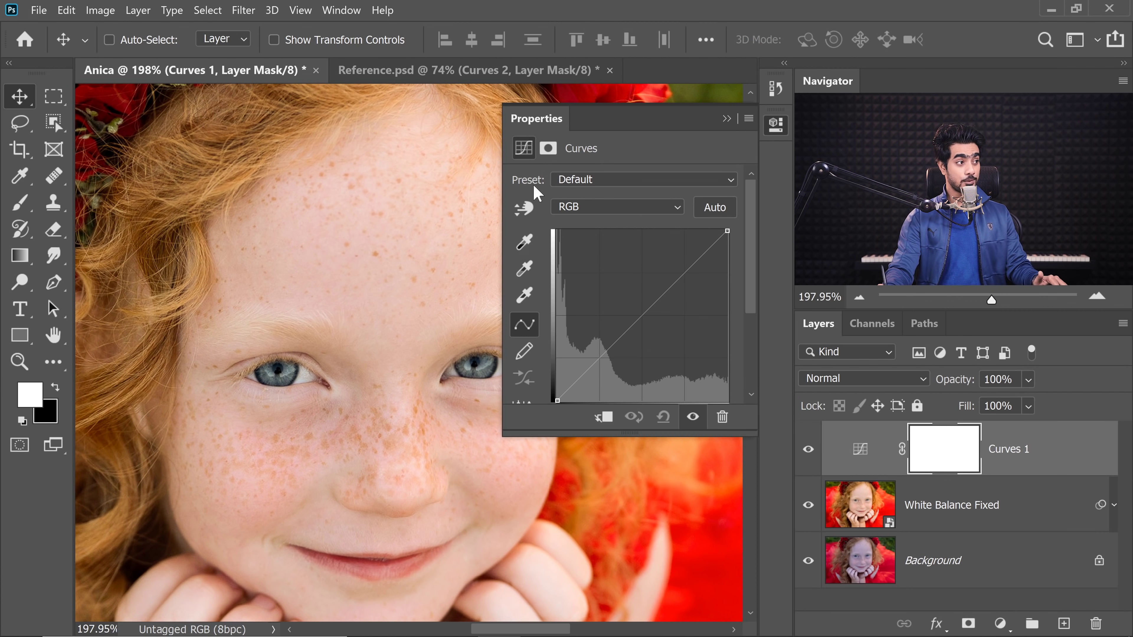
pyautogui.click(525, 209)
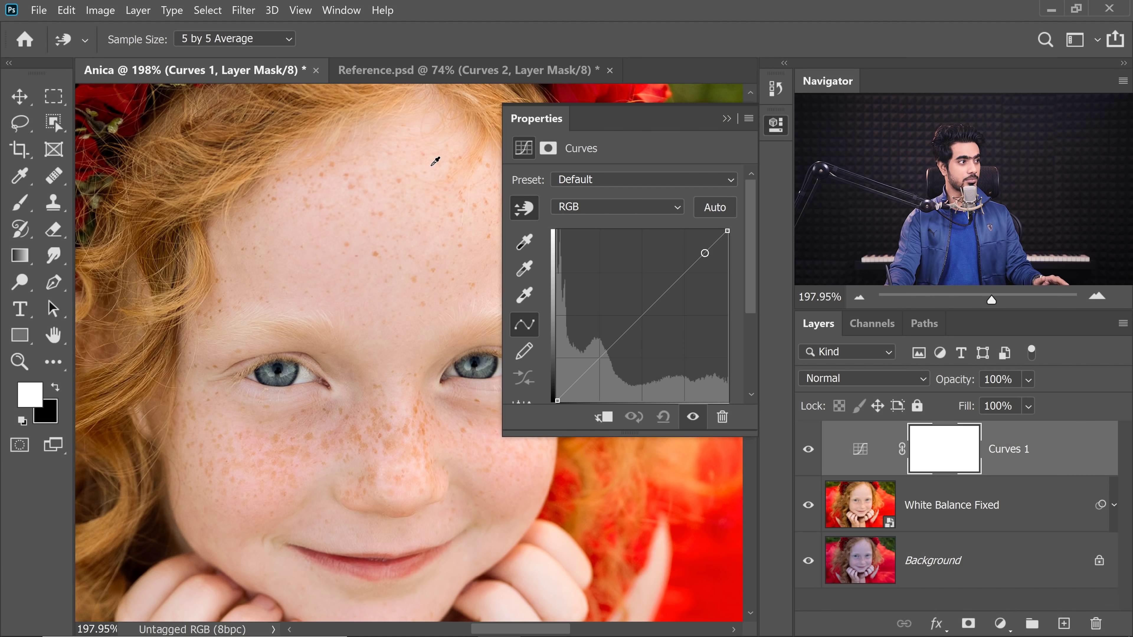
pyautogui.click(341, 230)
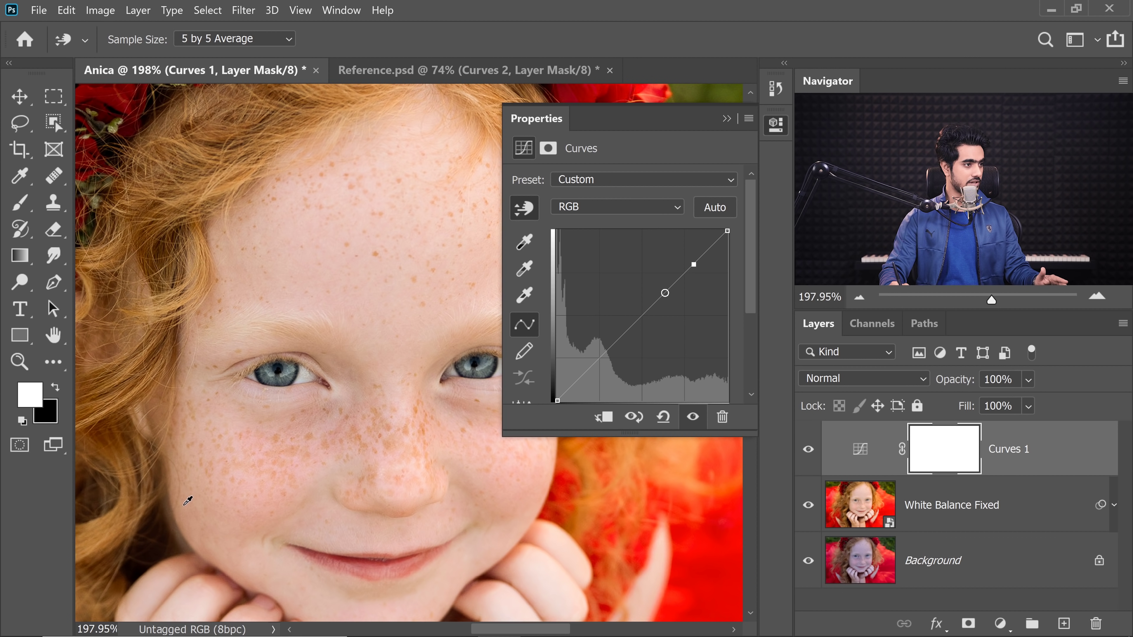
pyautogui.moveTo(188, 504); pyautogui.dragTo(191, 524)
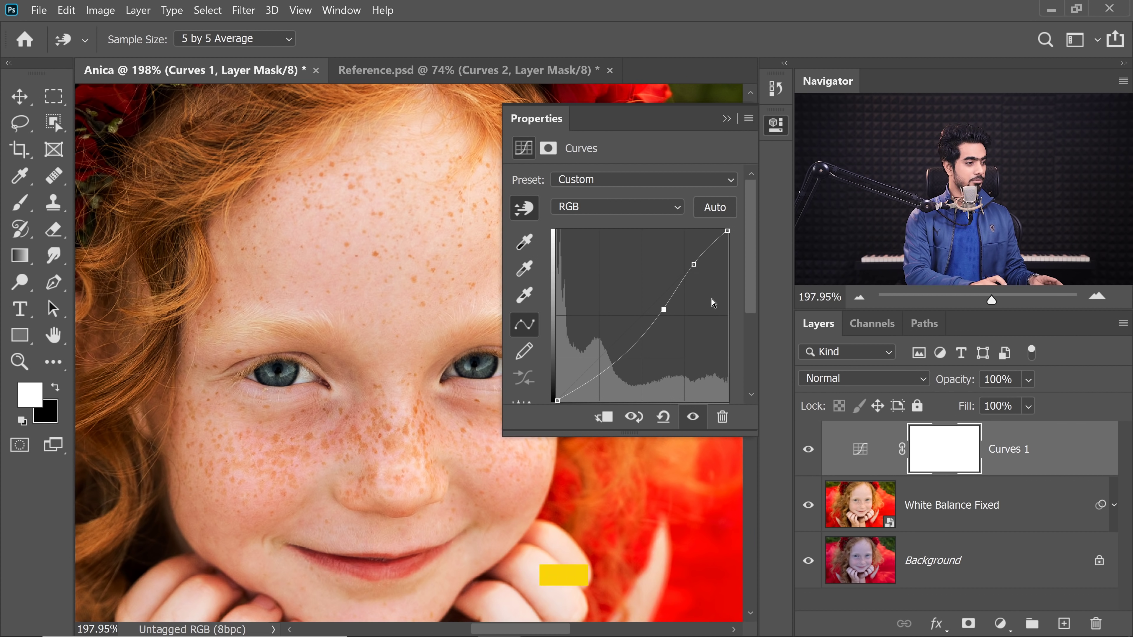
# Add another control point to the Curves 1 curve and close its properties
pyautogui.hotkey('ctrl', '0')
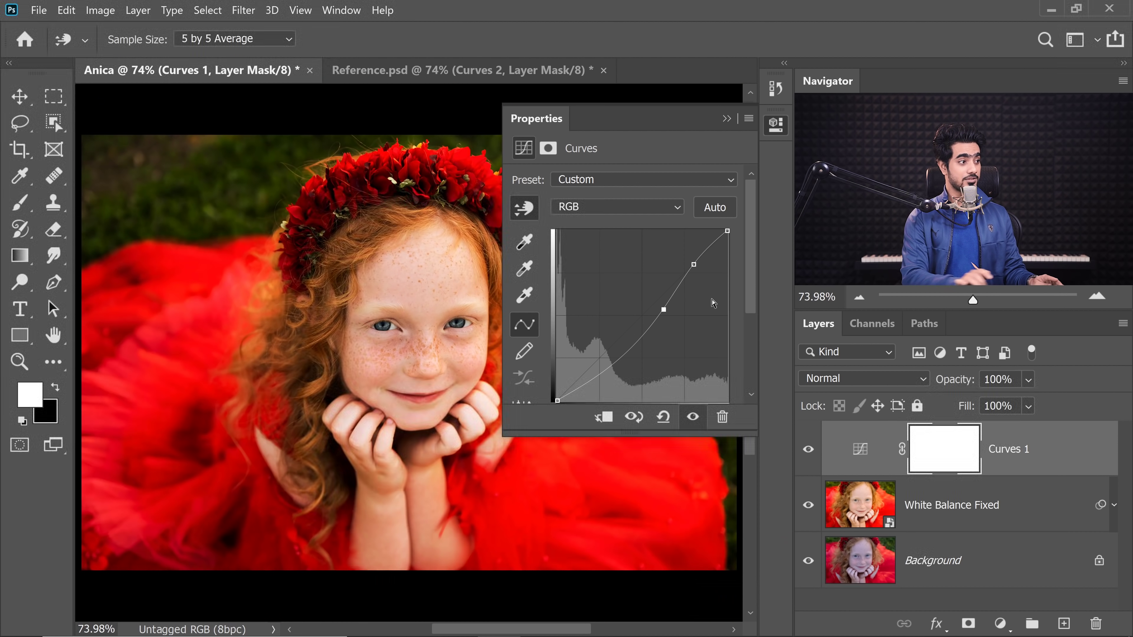
pyautogui.moveTo(556, 130); pyautogui.dragTo(154, 183)
pyautogui.click(226, 349)
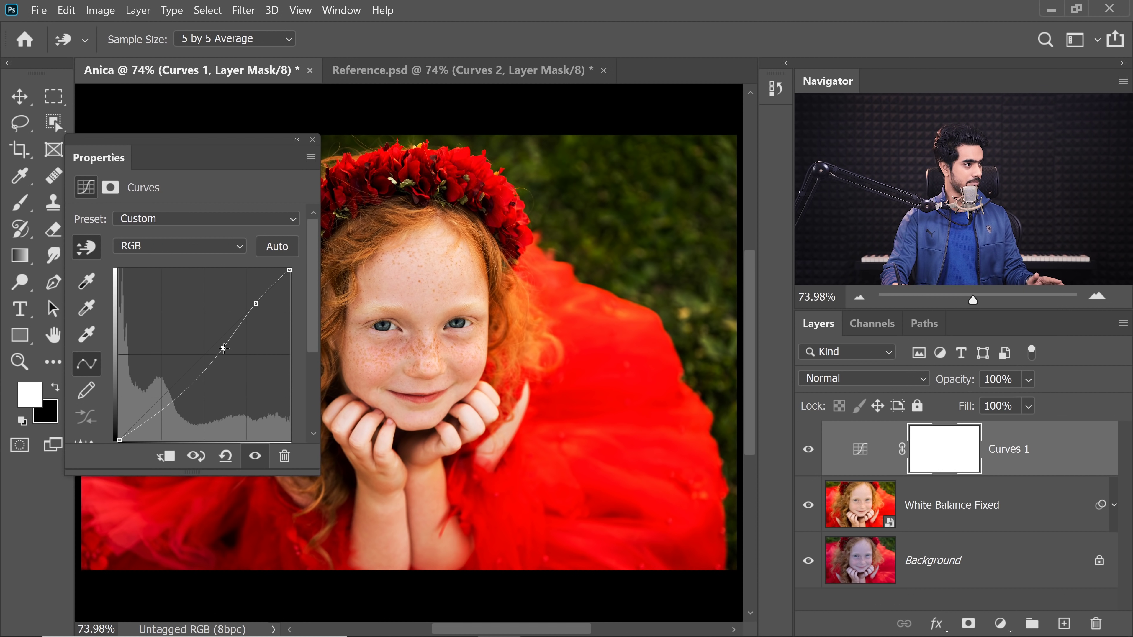
pyautogui.click(312, 139)
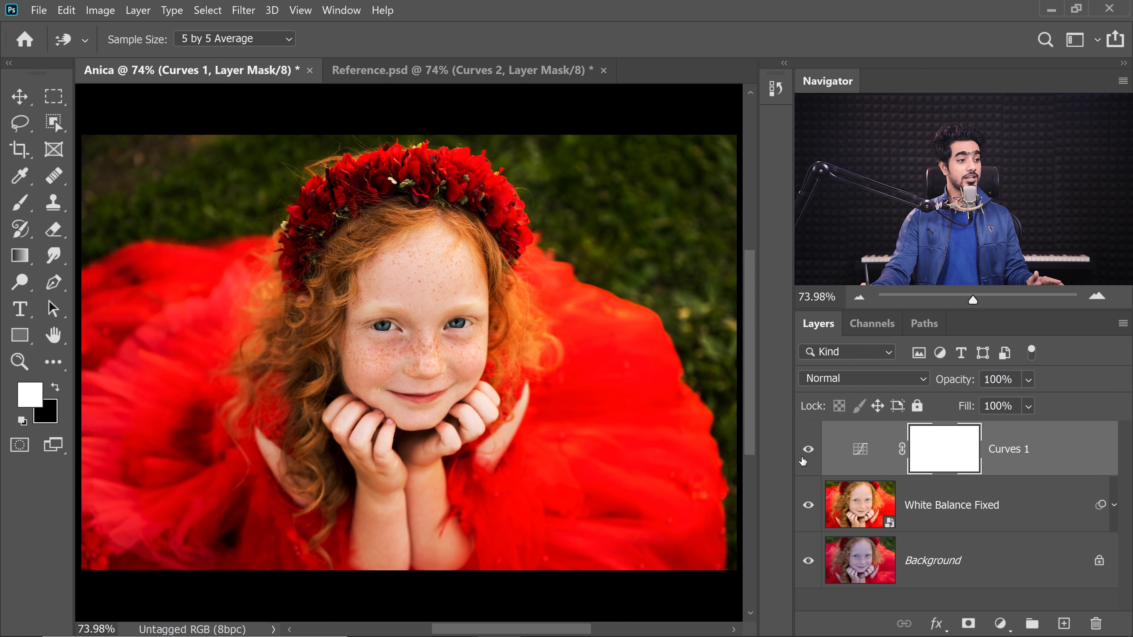
pyautogui.click(808, 450)
pyautogui.click(808, 450)
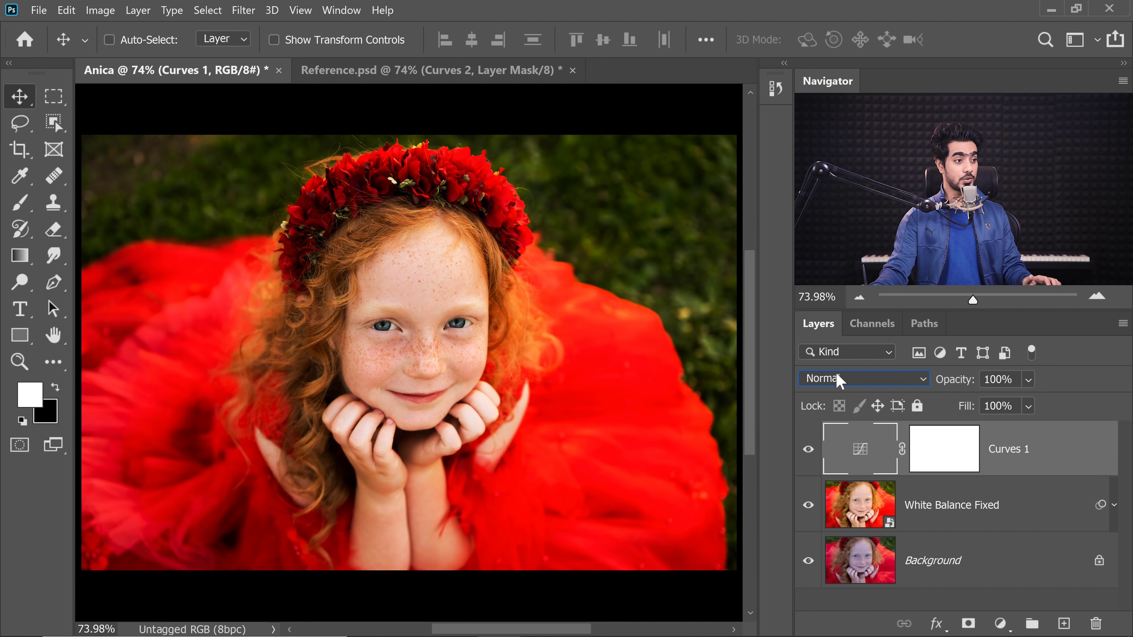
pyautogui.click(840, 380)
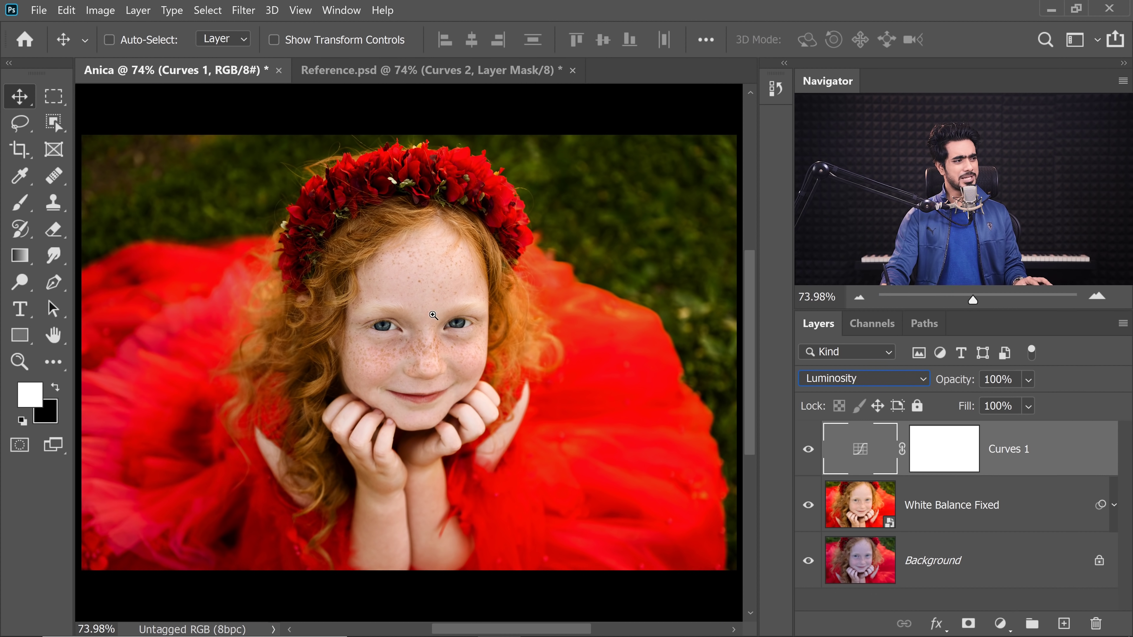
pyautogui.moveTo(433, 315); pyautogui.dragTo(461, 327)
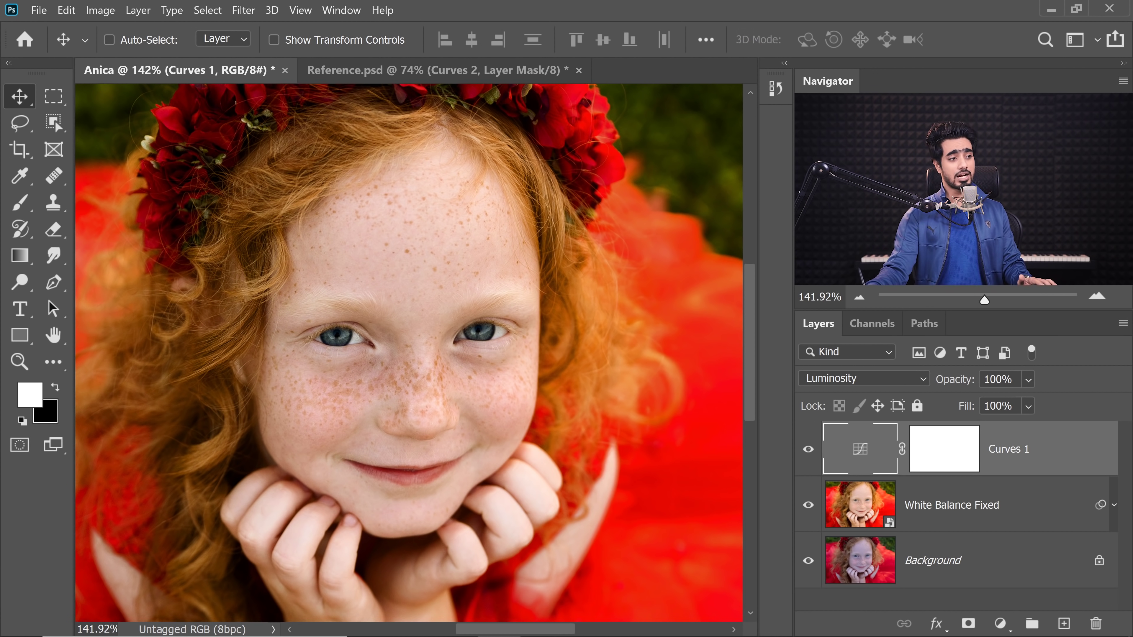
pyautogui.click(848, 383)
pyautogui.click(845, 150)
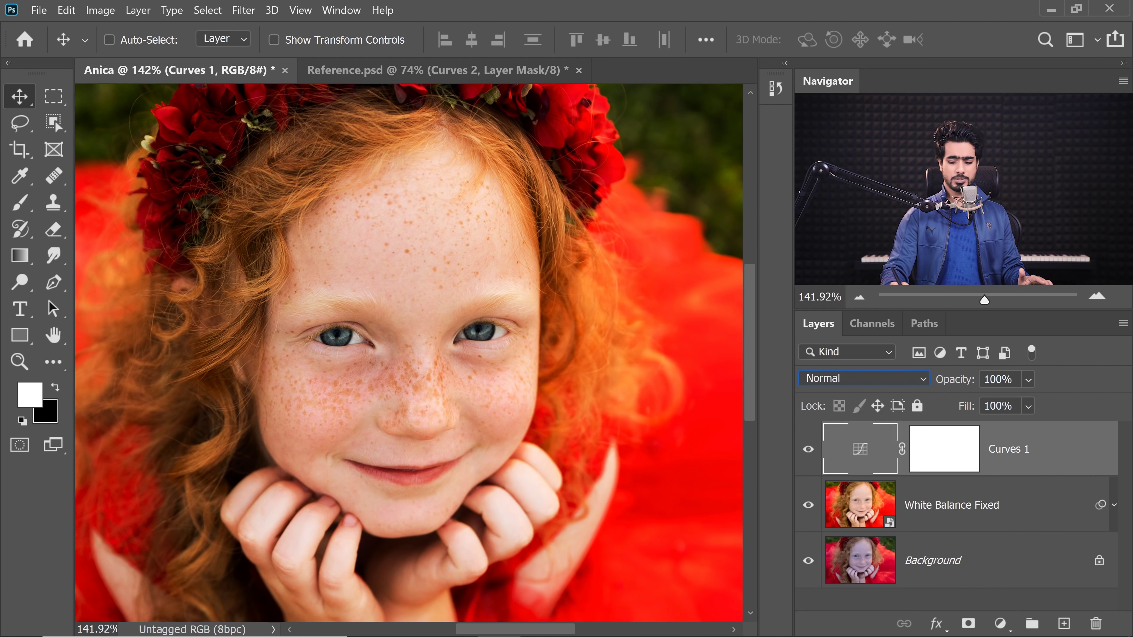
pyautogui.hotkey('ctrl', '0')
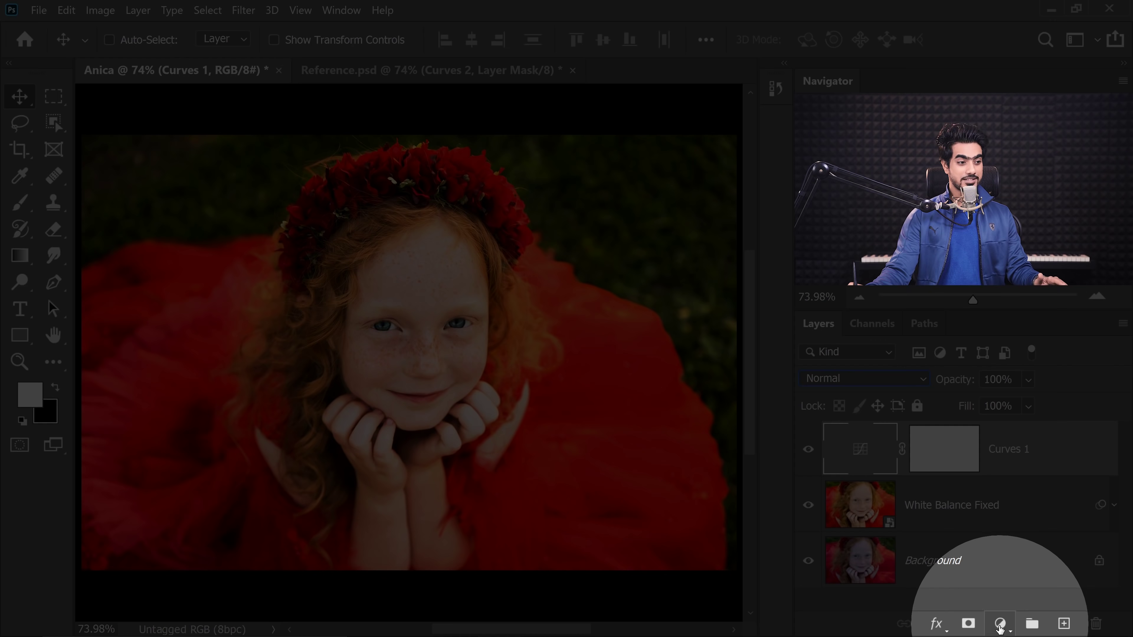
# Add a Hue/Saturation layer and set the Reds saturation to -15
pyautogui.click(1000, 624)
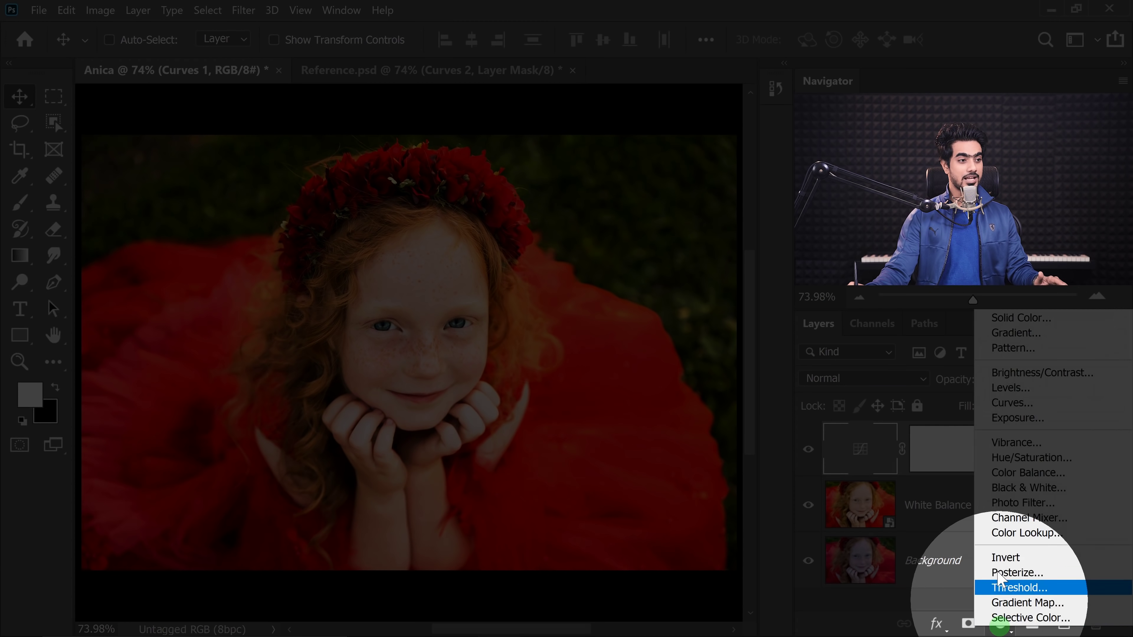
pyautogui.click(1012, 464)
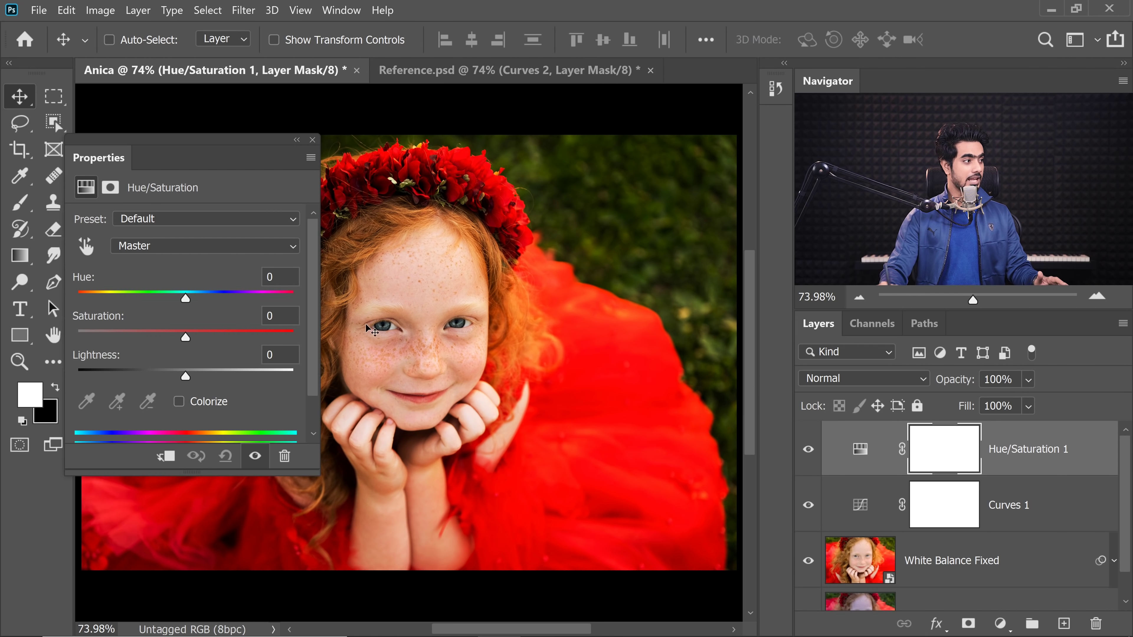
pyautogui.moveTo(129, 163); pyautogui.dragTo(652, 280)
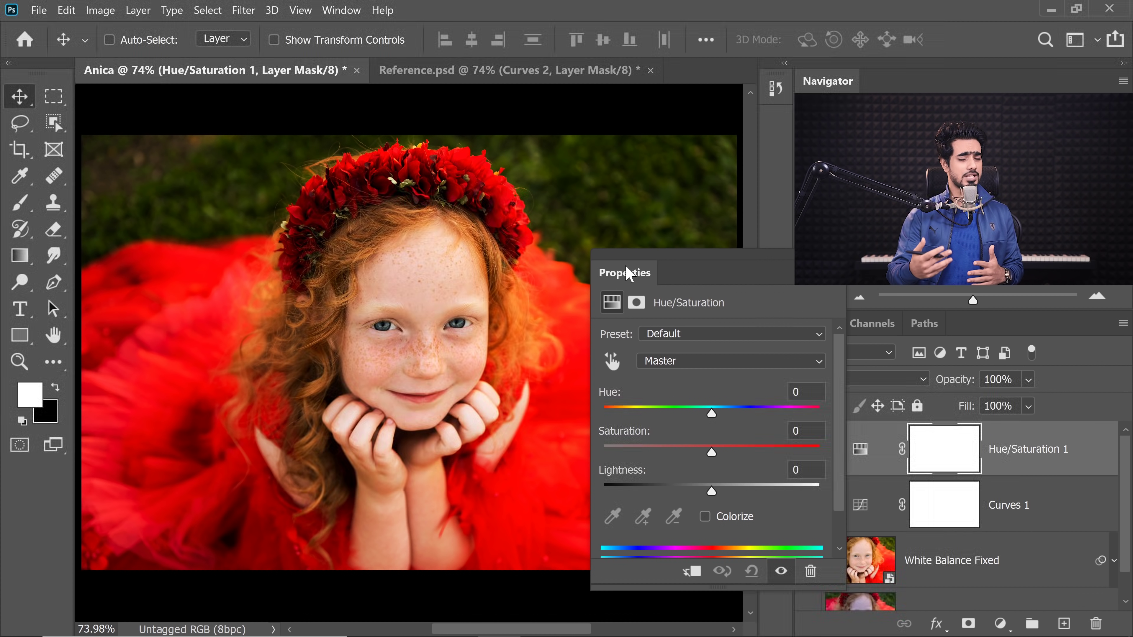
pyautogui.click(675, 366)
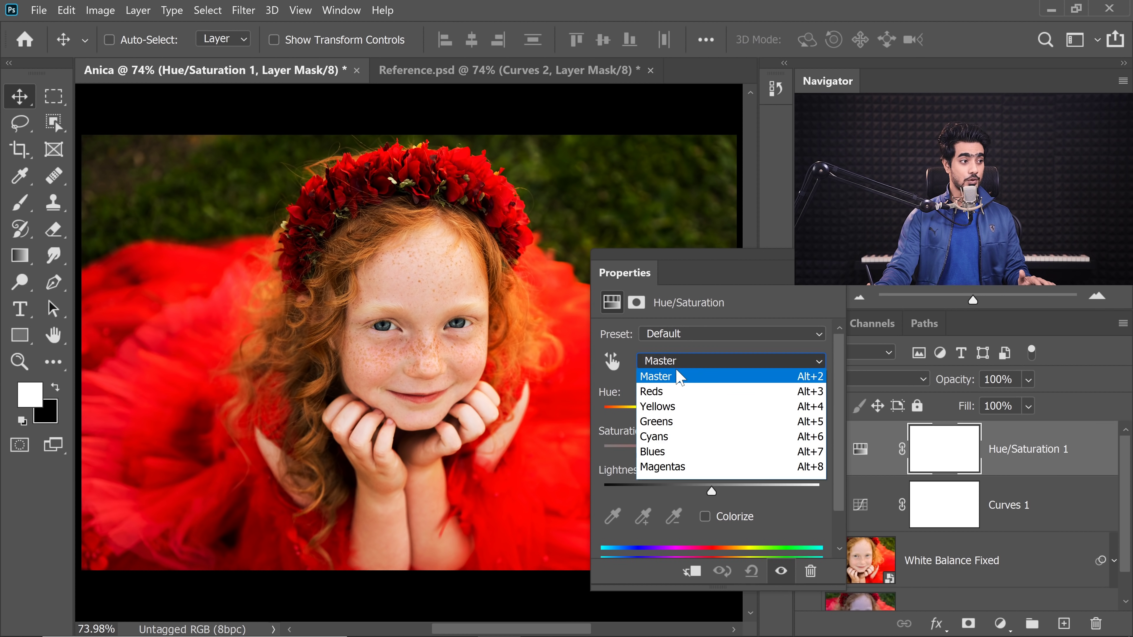
pyautogui.click(672, 390)
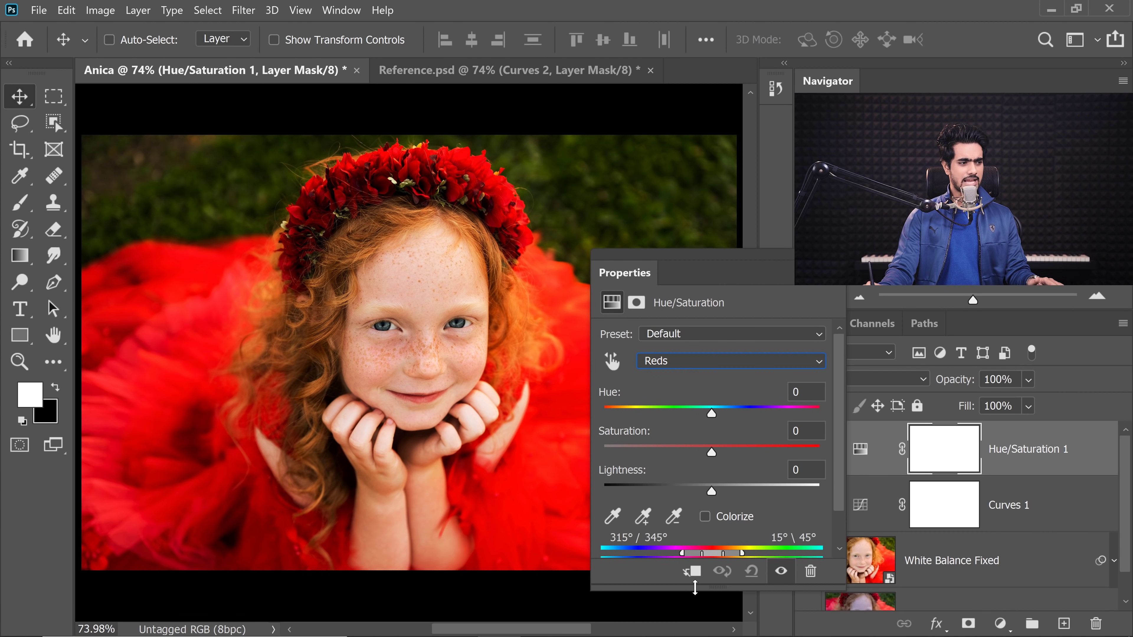
pyautogui.moveTo(695, 587); pyautogui.dragTo(695, 610)
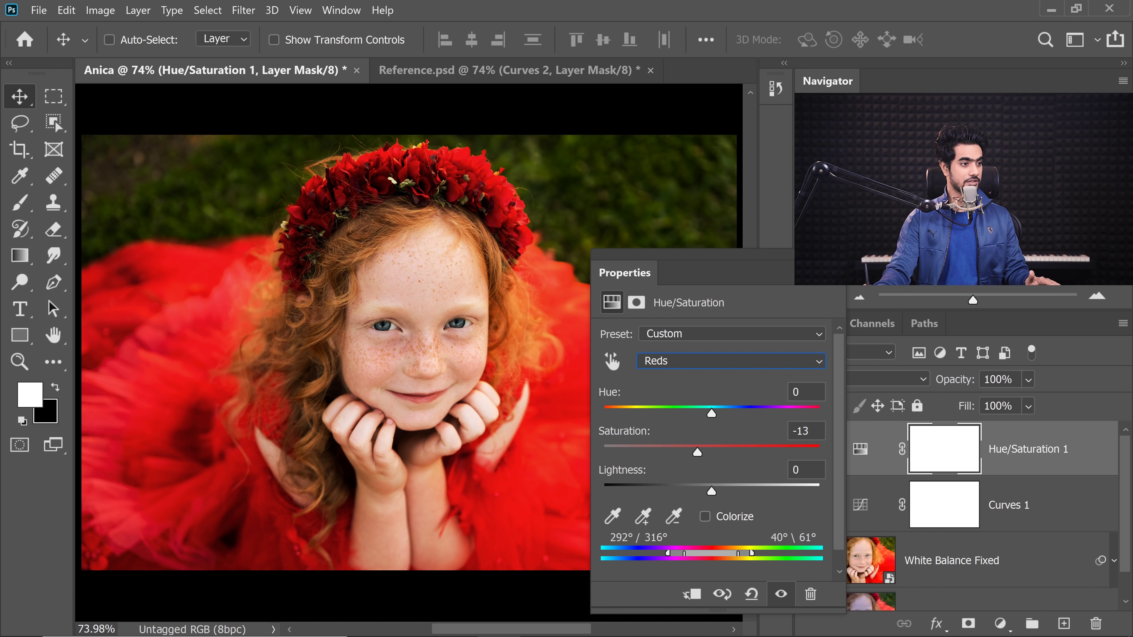
pyautogui.press('Tab')
pyautogui.press('Tab')
pyautogui.write('-1')
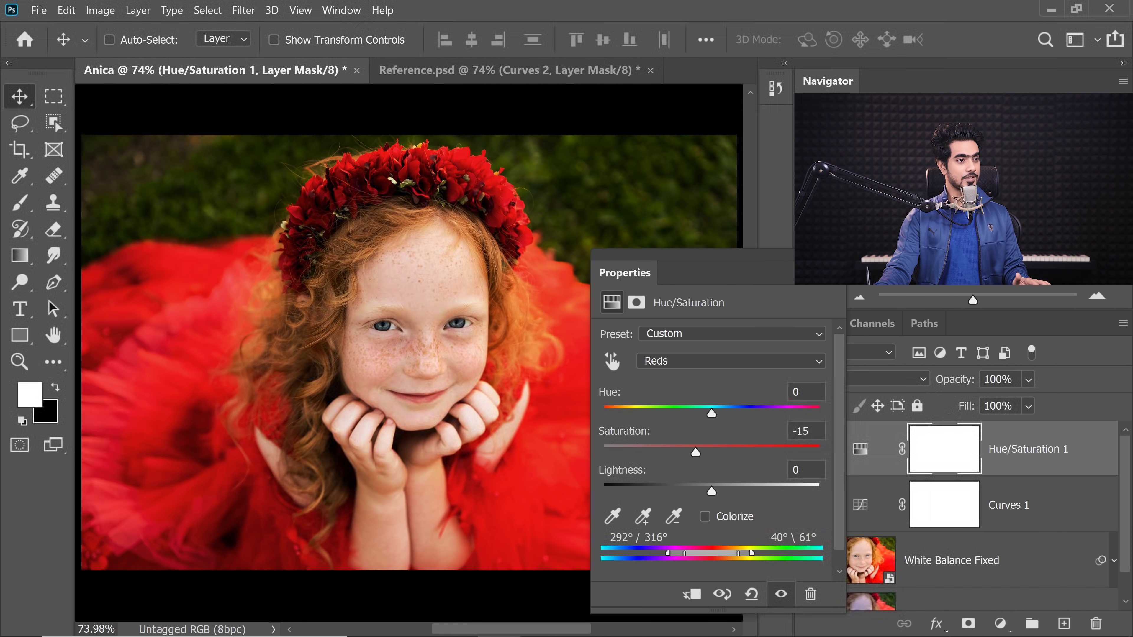
# Toggle the Curves and Hue/Saturation layers off and on to compare before and after
pyautogui.moveTo(808, 449); pyautogui.dragTo(808, 505)
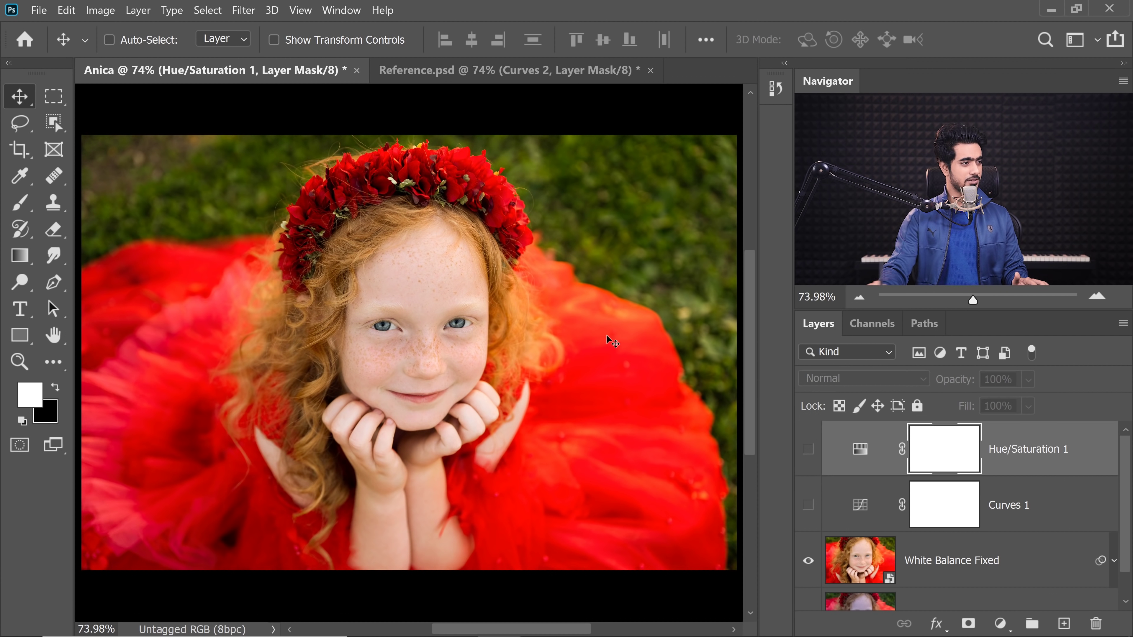
pyautogui.click(808, 505)
pyautogui.click(808, 449)
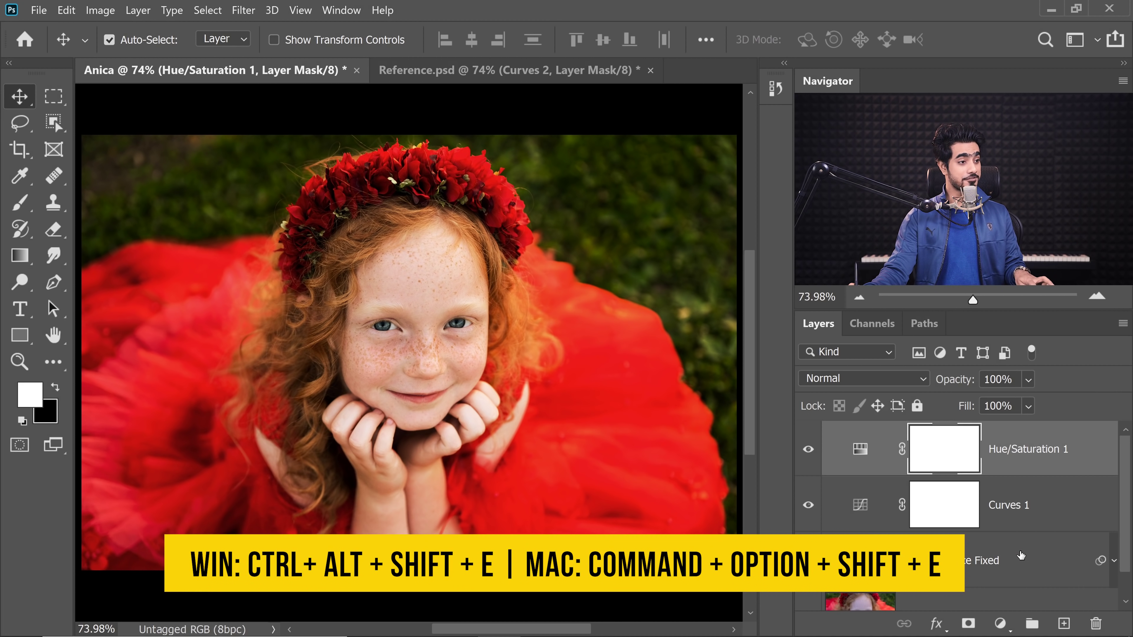
# Stamp all visible layers into a new top layer named 'Luminar'
pyautogui.hotkey('ctrl', 'alt', 'shift', 'e')
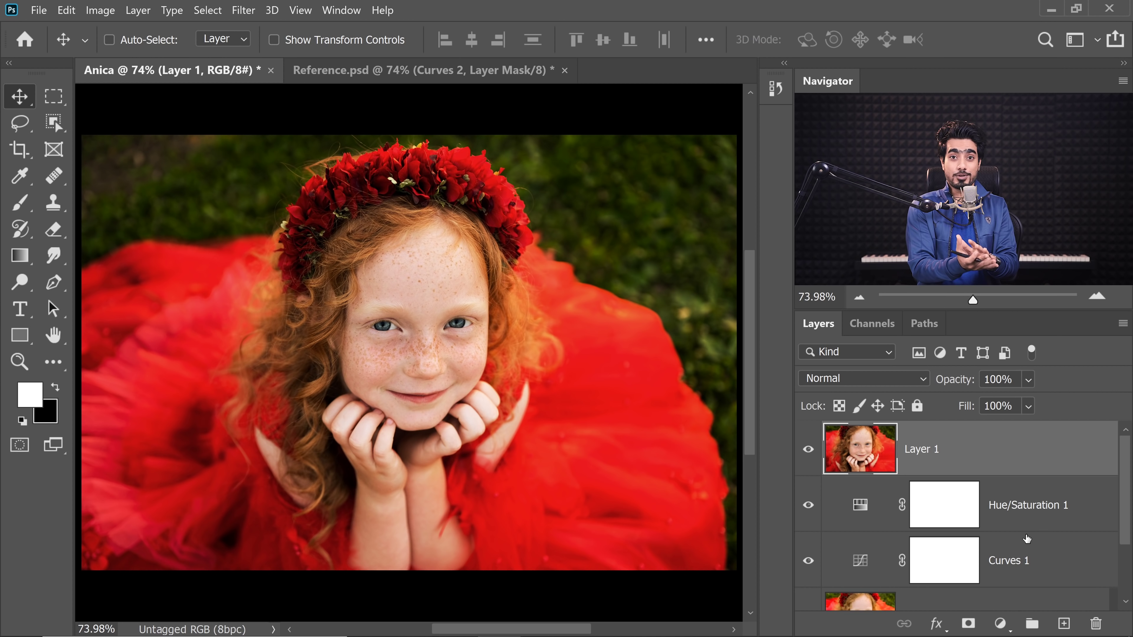
pyautogui.doubleClick(927, 454)
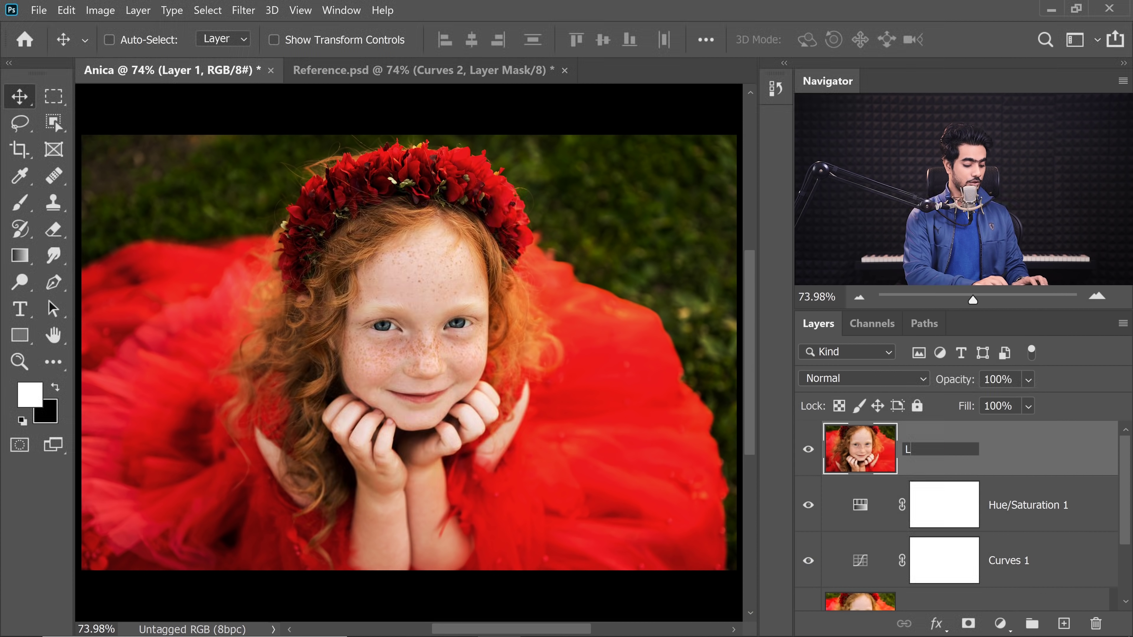
pyautogui.press('Return')
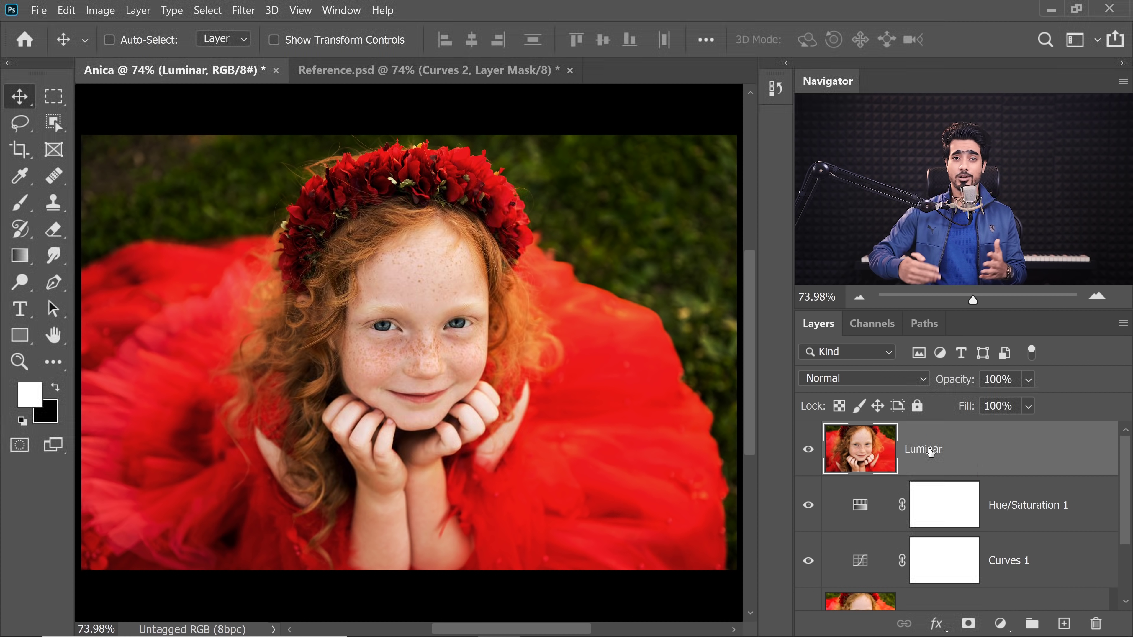
# Convert the Luminar layer to a smart object and launch Skylum Software's Luminar 4 filter
pyautogui.click(243, 11)
pyautogui.click(287, 41)
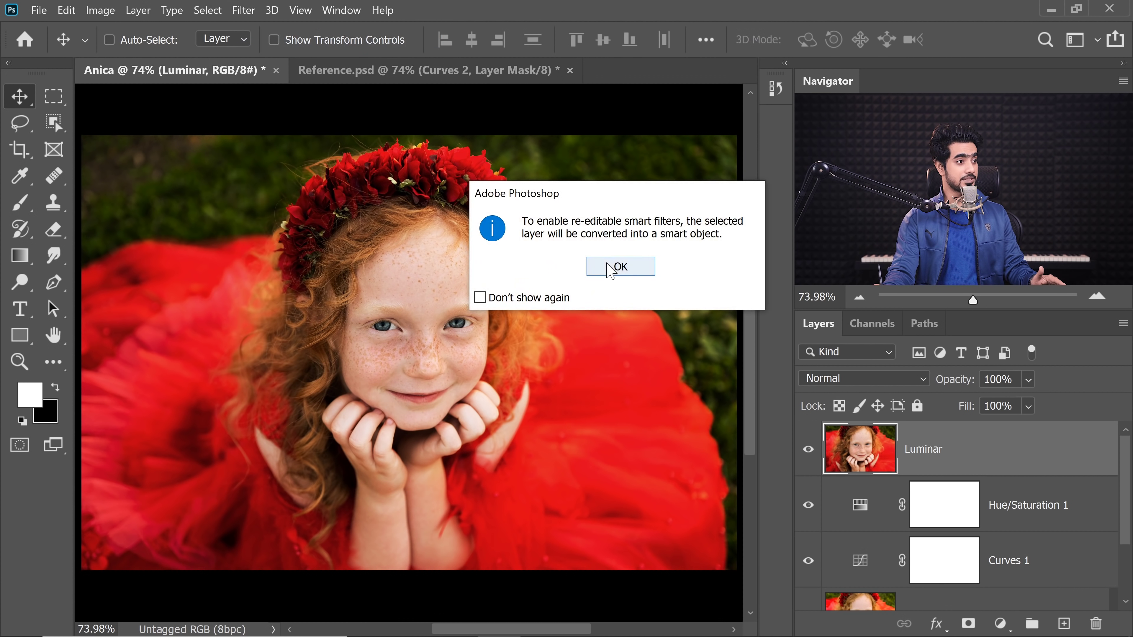
pyautogui.click(611, 270)
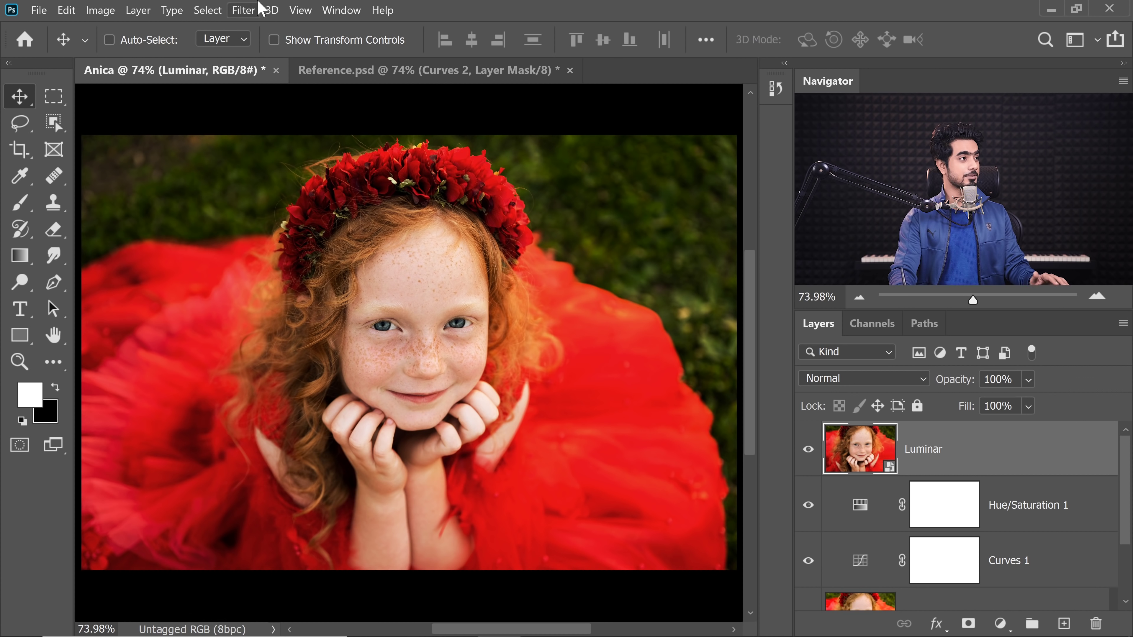
pyautogui.click(242, 11)
pyautogui.moveTo(316, 394)
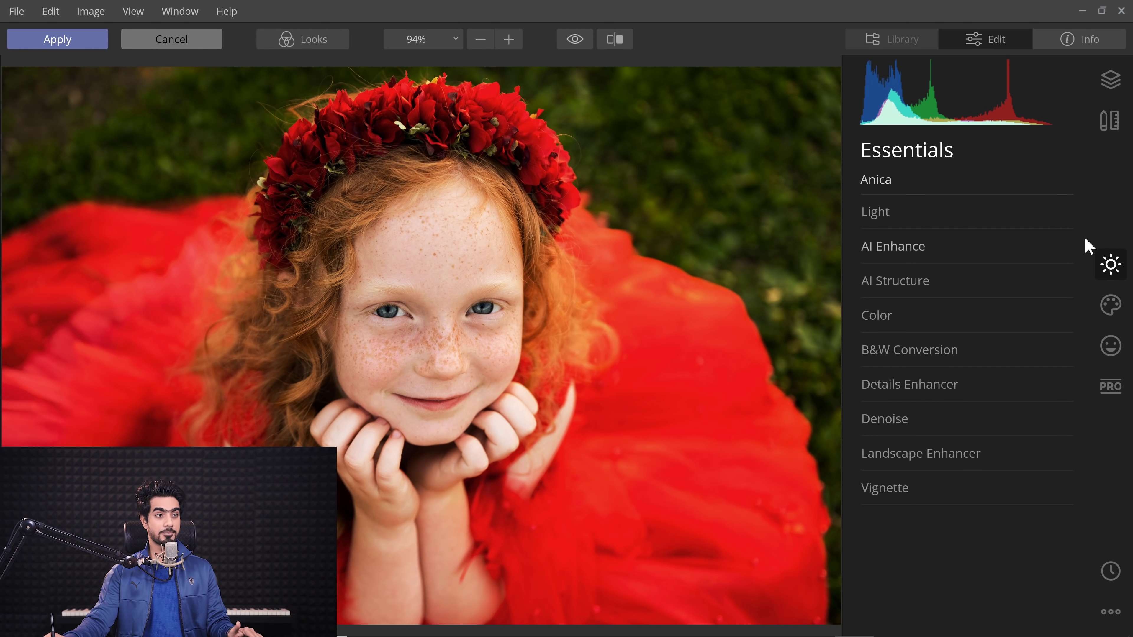
# Browse the Luminar tool groups and expand the AI Skin and AI Portrait Enhancer settings
pyautogui.click(1110, 305)
pyautogui.click(1110, 346)
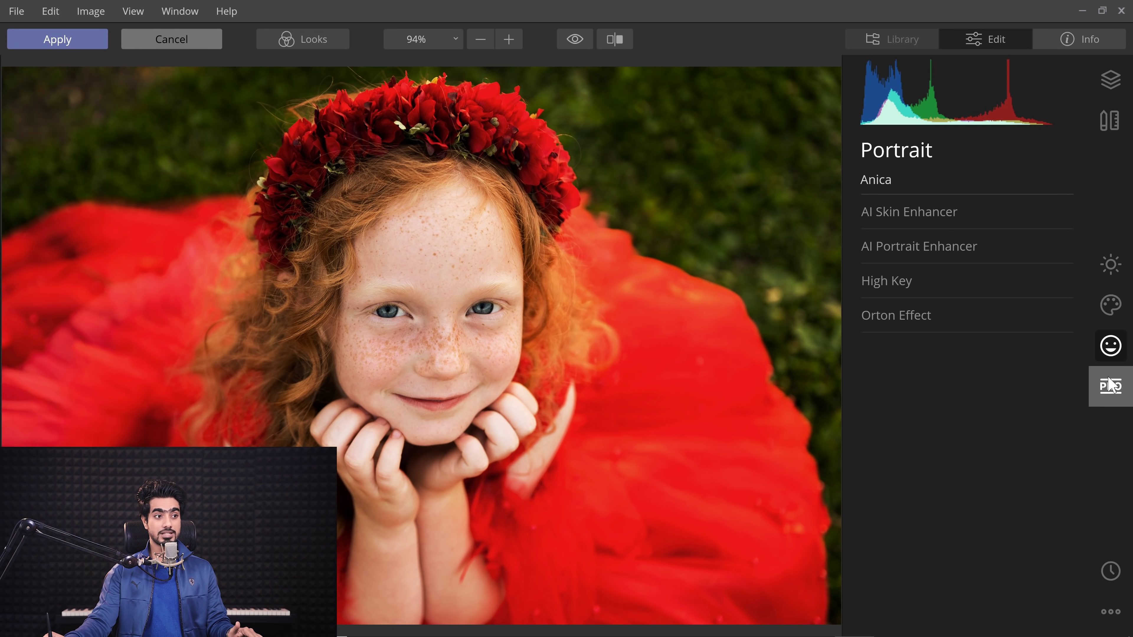
pyautogui.click(1110, 386)
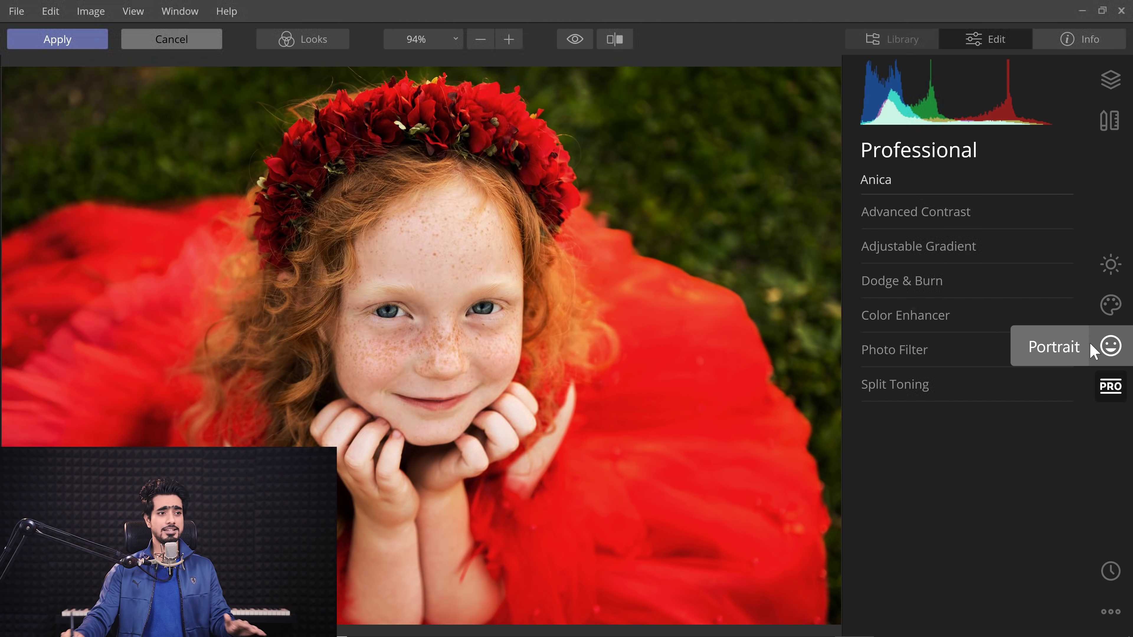
pyautogui.click(1120, 352)
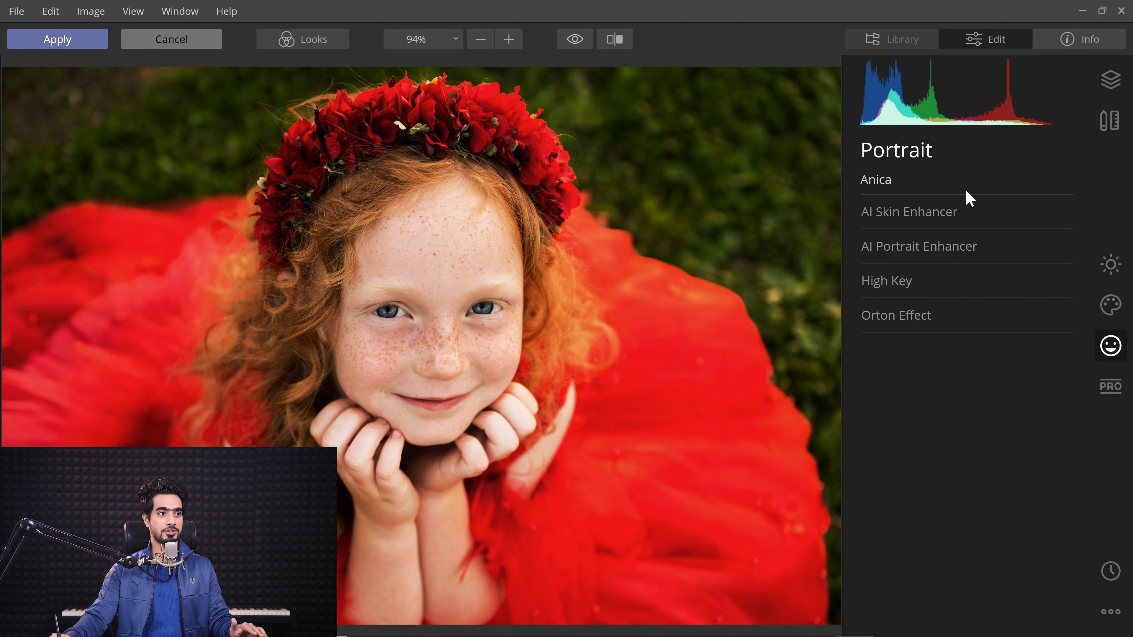
pyautogui.click(936, 218)
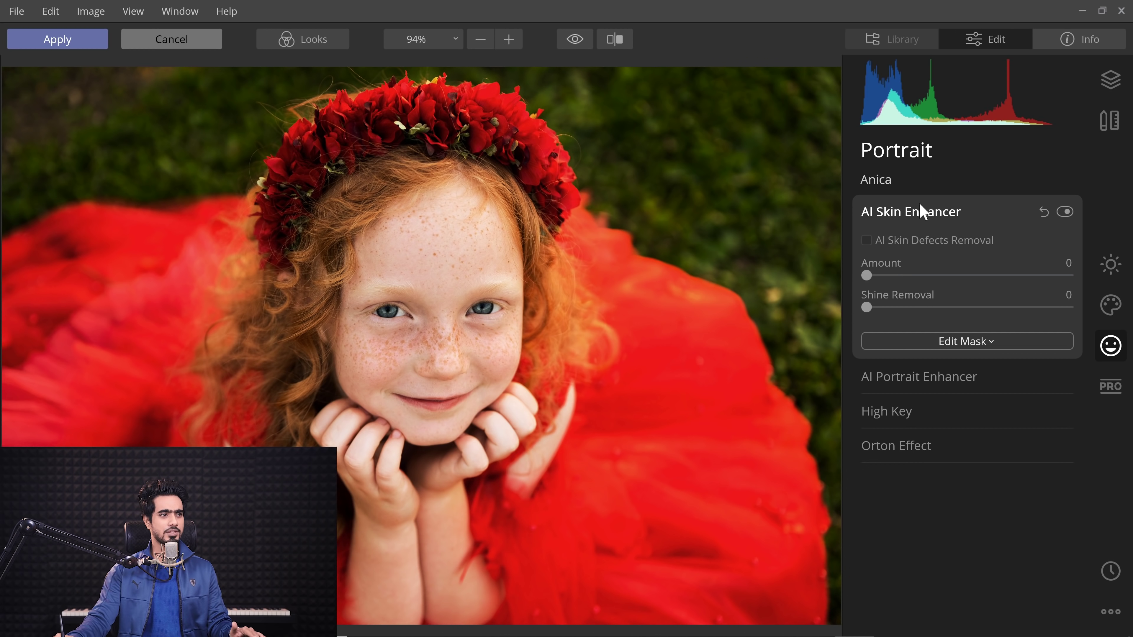
pyautogui.click(912, 215)
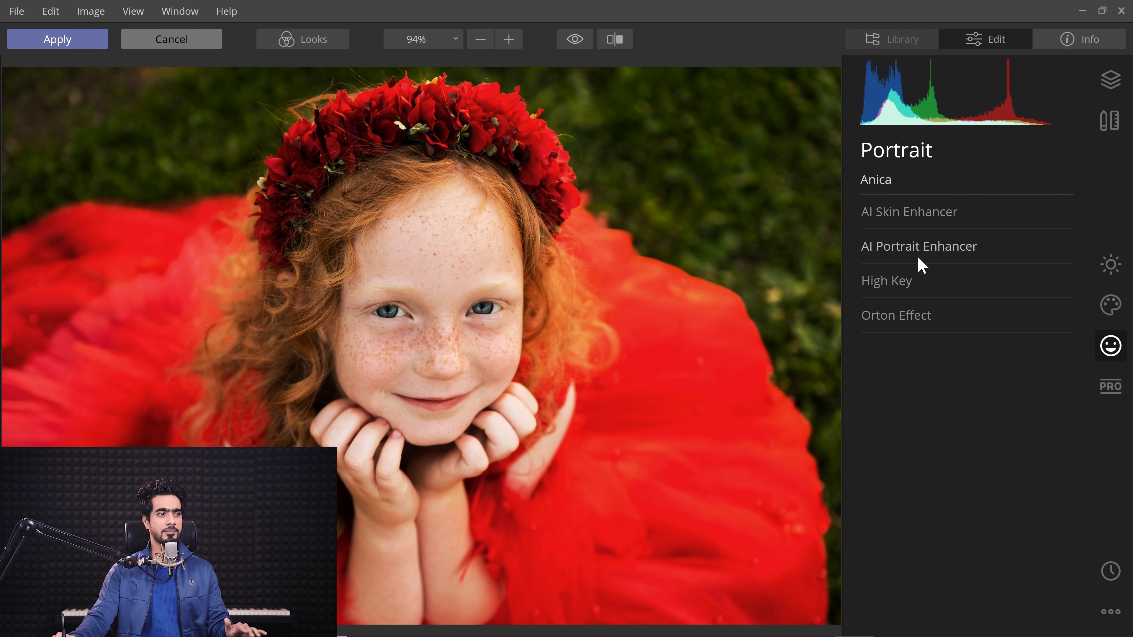
pyautogui.click(921, 250)
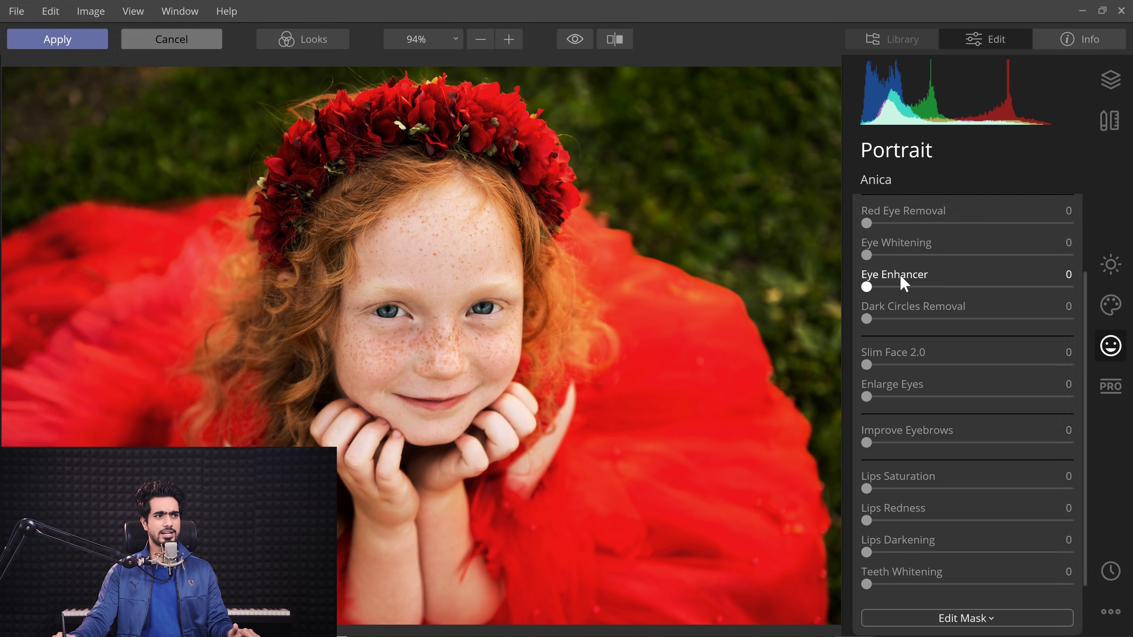
# Set Improve Eyebrows to 83 and Lips Saturation to about 43
pyautogui.scroll(1, 958, 308)
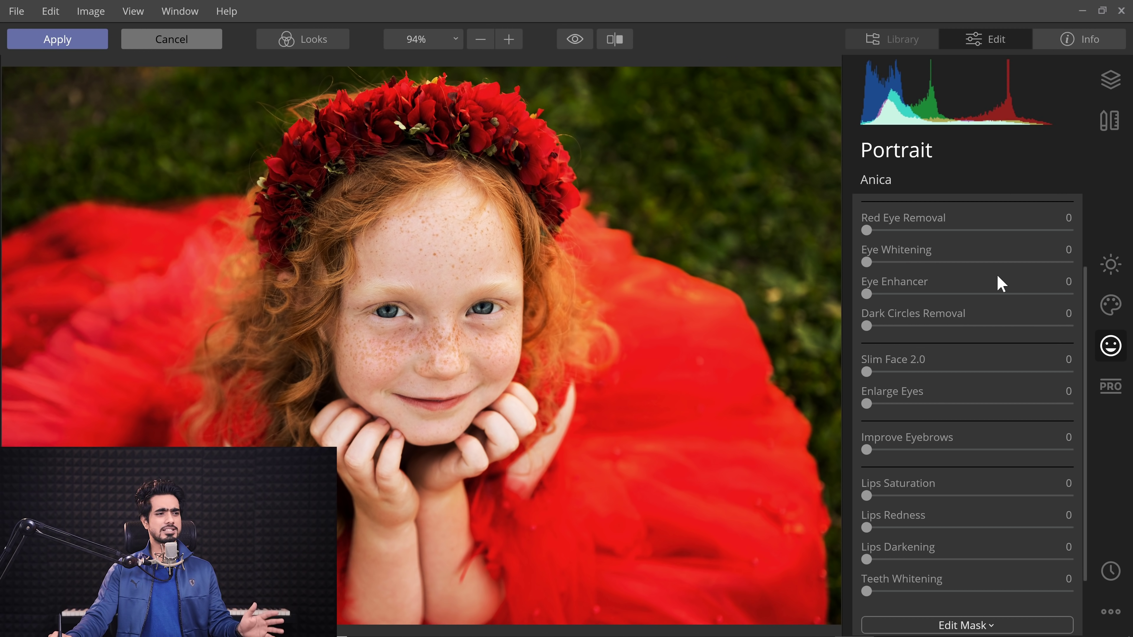
pyautogui.scroll(-3, 1084, 382)
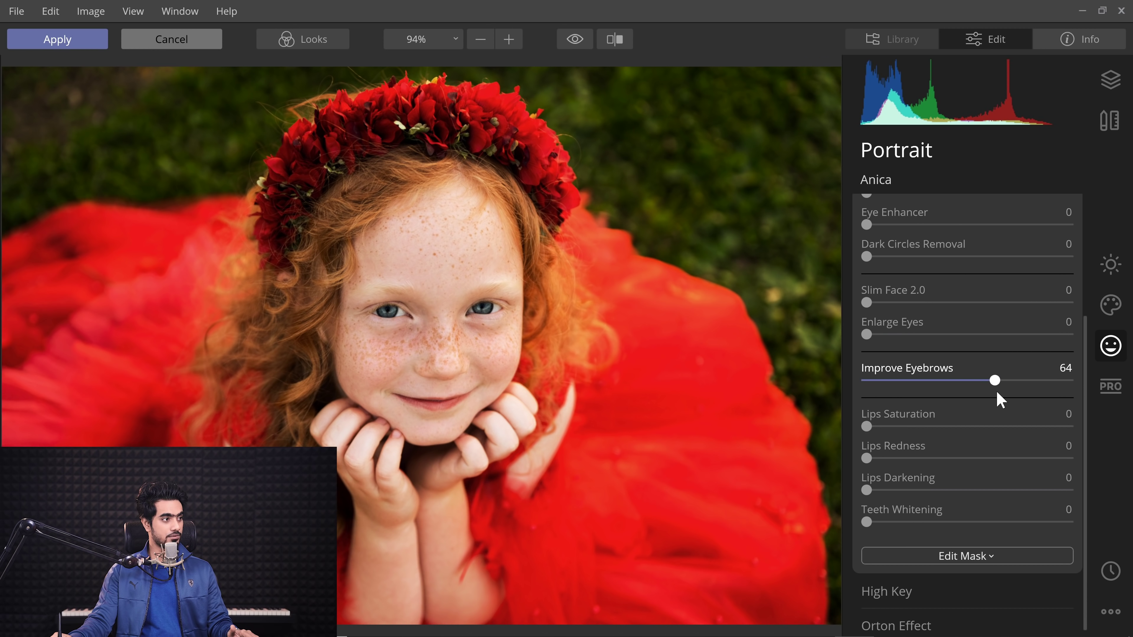
pyautogui.moveTo(1060, 403); pyautogui.dragTo(1038, 404)
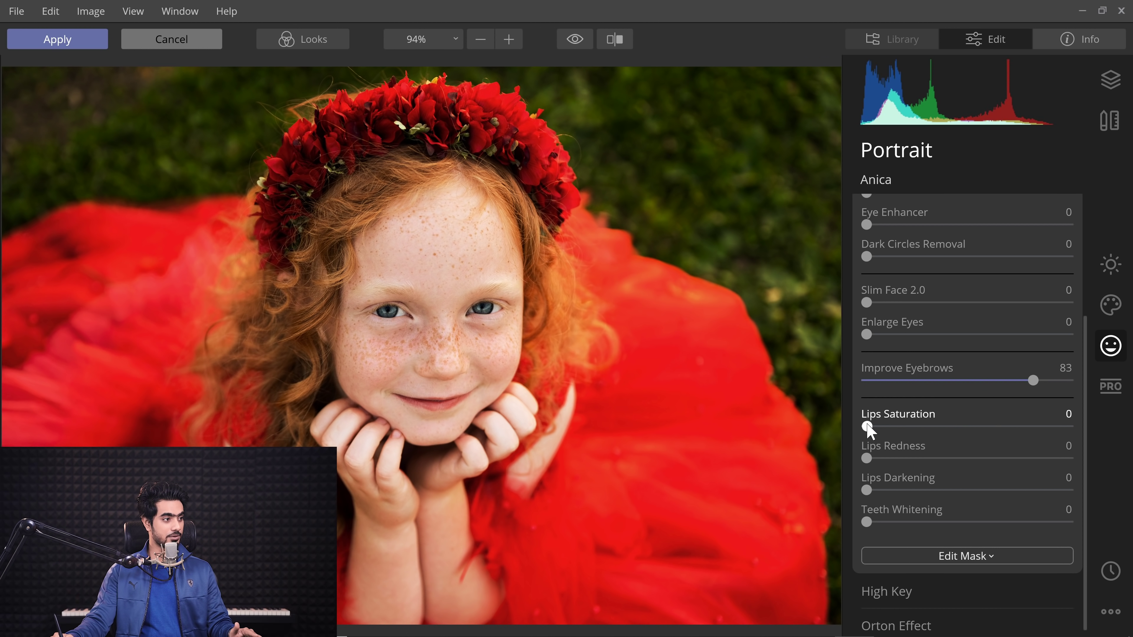
pyautogui.moveTo(988, 429); pyautogui.dragTo(953, 430)
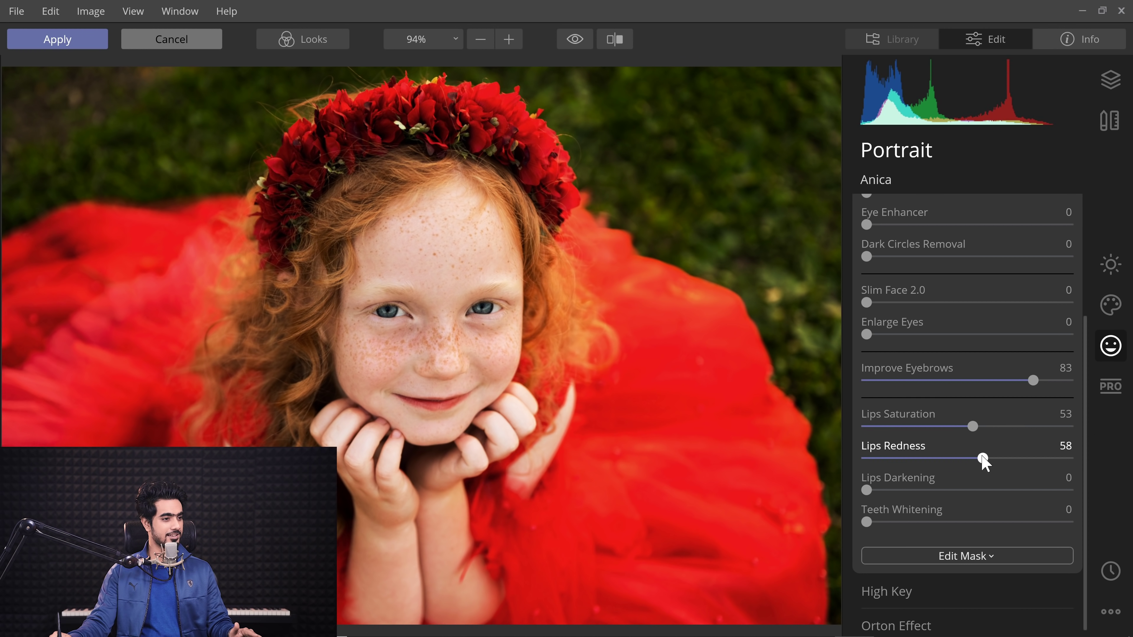
# Set the Orton Effect amount to 14, compare with the original, and apply to Photoshop
pyautogui.click(894, 589)
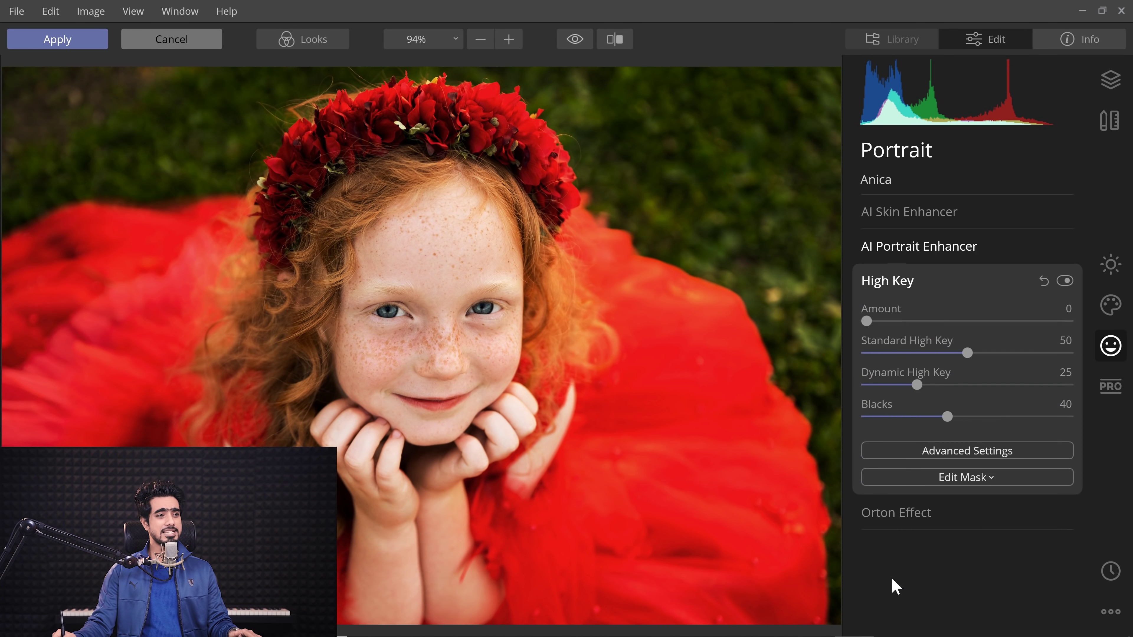
pyautogui.click(887, 514)
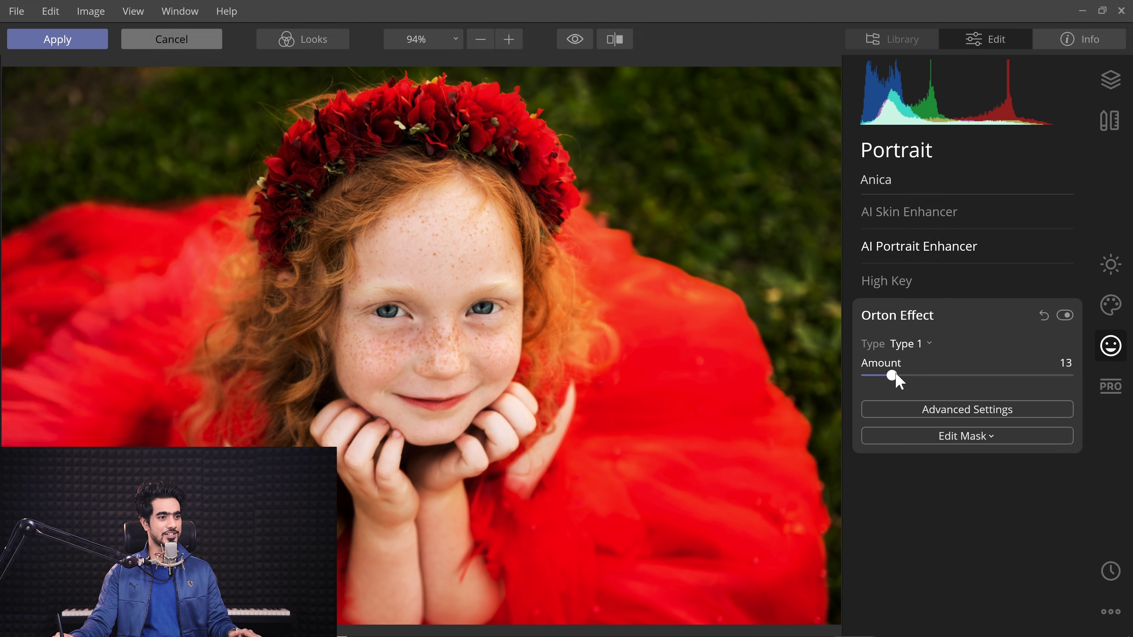
pyautogui.moveTo(896, 375); pyautogui.dragTo(900, 375)
pyautogui.click(575, 40)
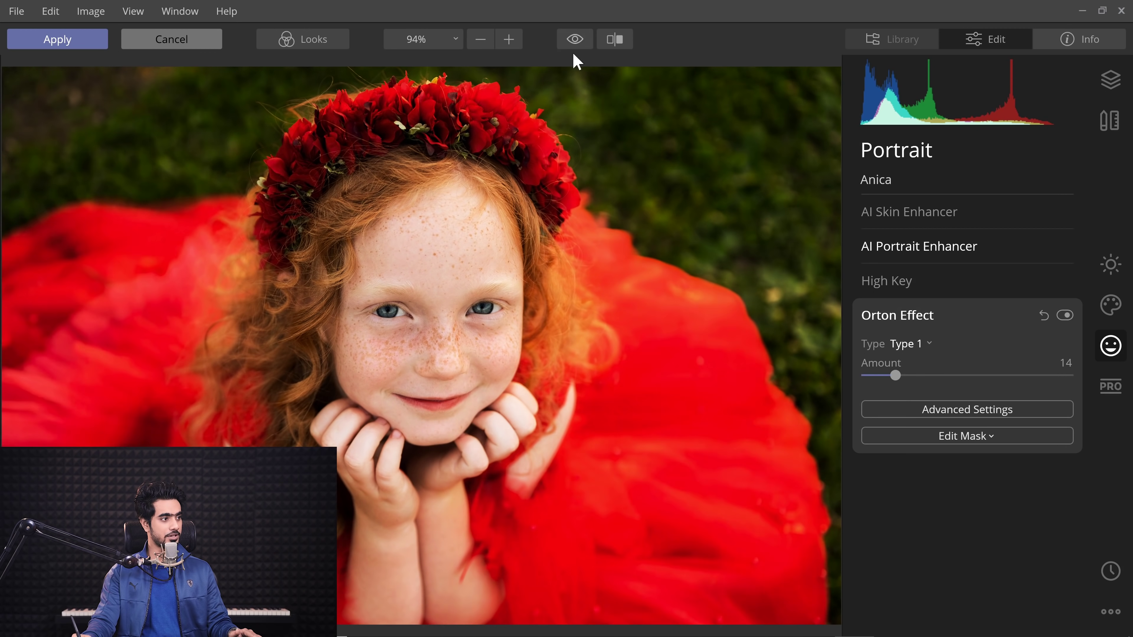
pyautogui.click(575, 40)
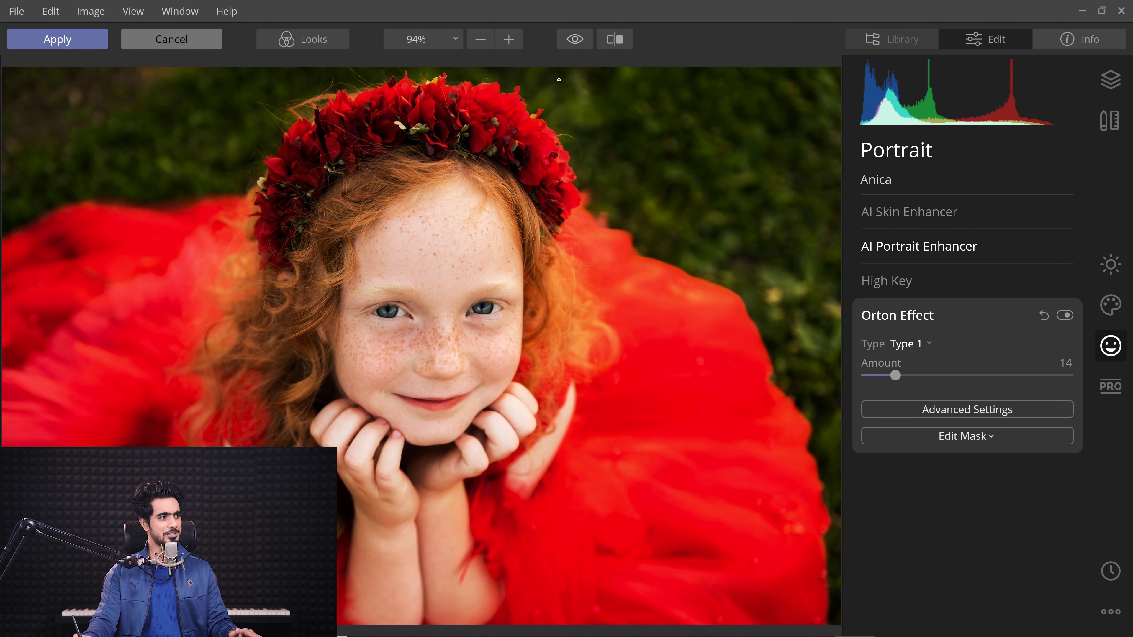
pyautogui.click(77, 42)
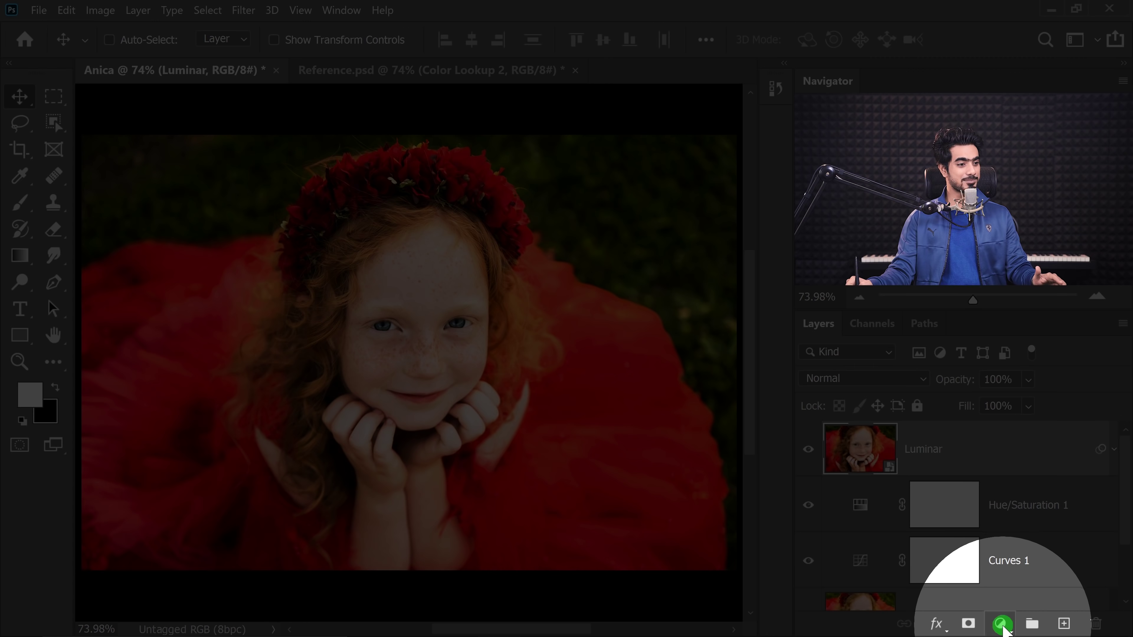
# Add a Color Lookup adjustment layer graded with the EdgyAmber.3DL LUT above Luminar
pyautogui.click(1002, 624)
pyautogui.click(1017, 532)
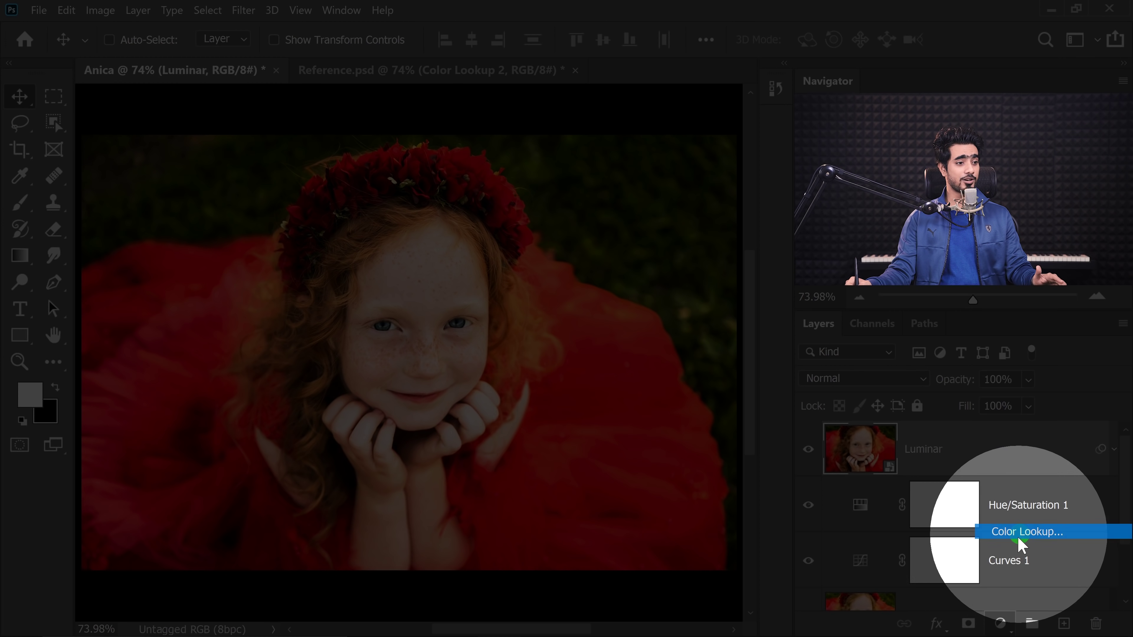
pyautogui.moveTo(663, 290); pyautogui.dragTo(778, 127)
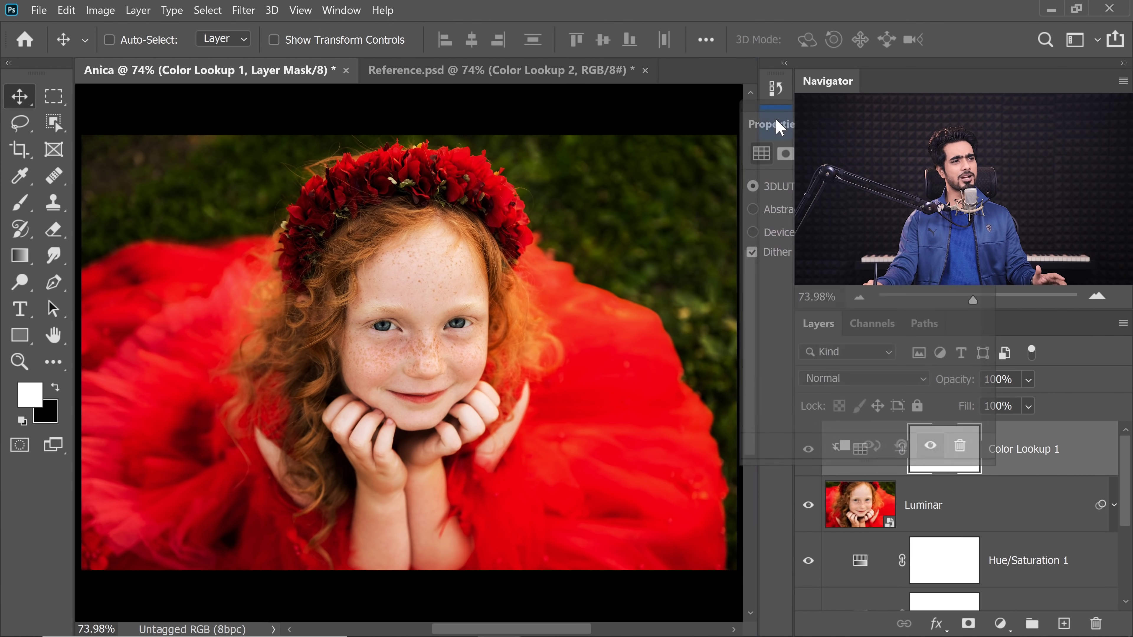
pyautogui.click(778, 131)
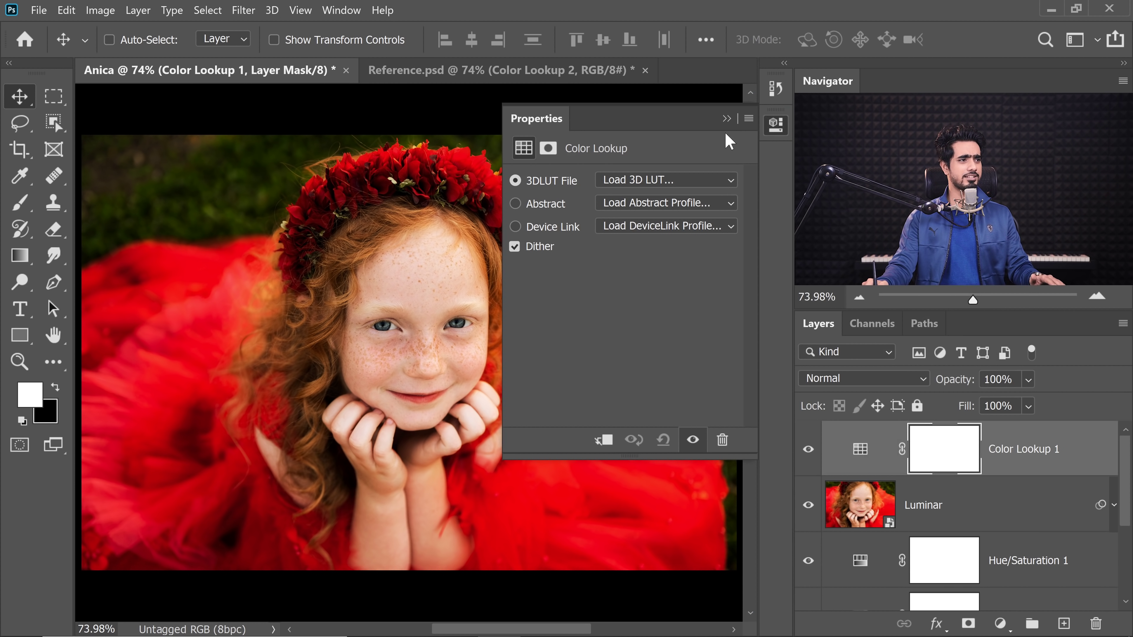
pyautogui.click(682, 182)
pyautogui.click(660, 178)
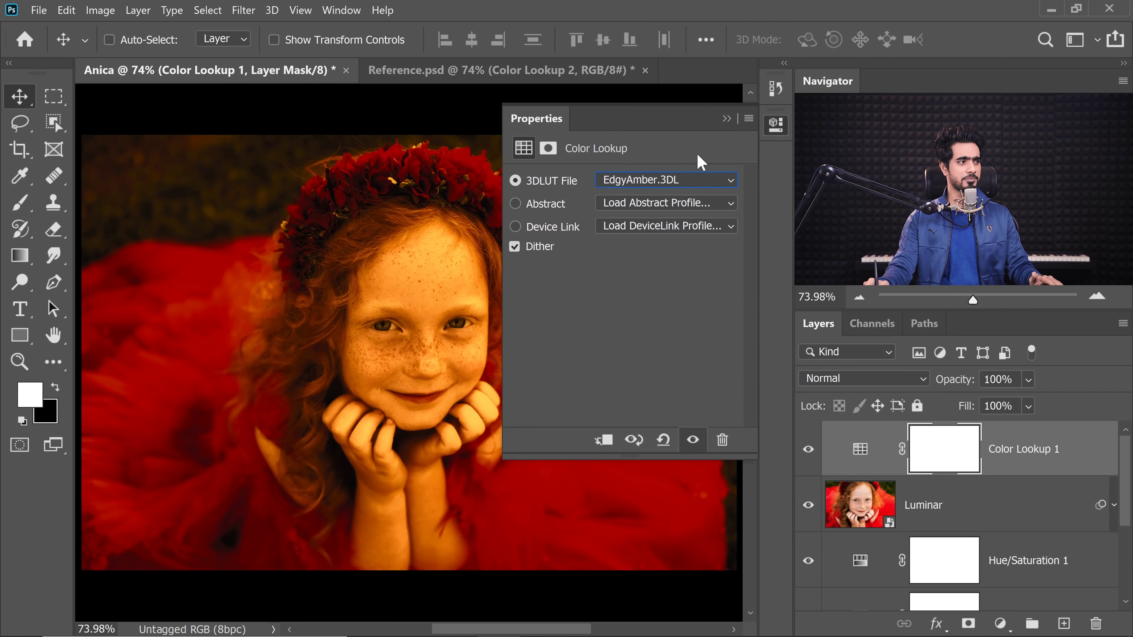
pyautogui.click(776, 125)
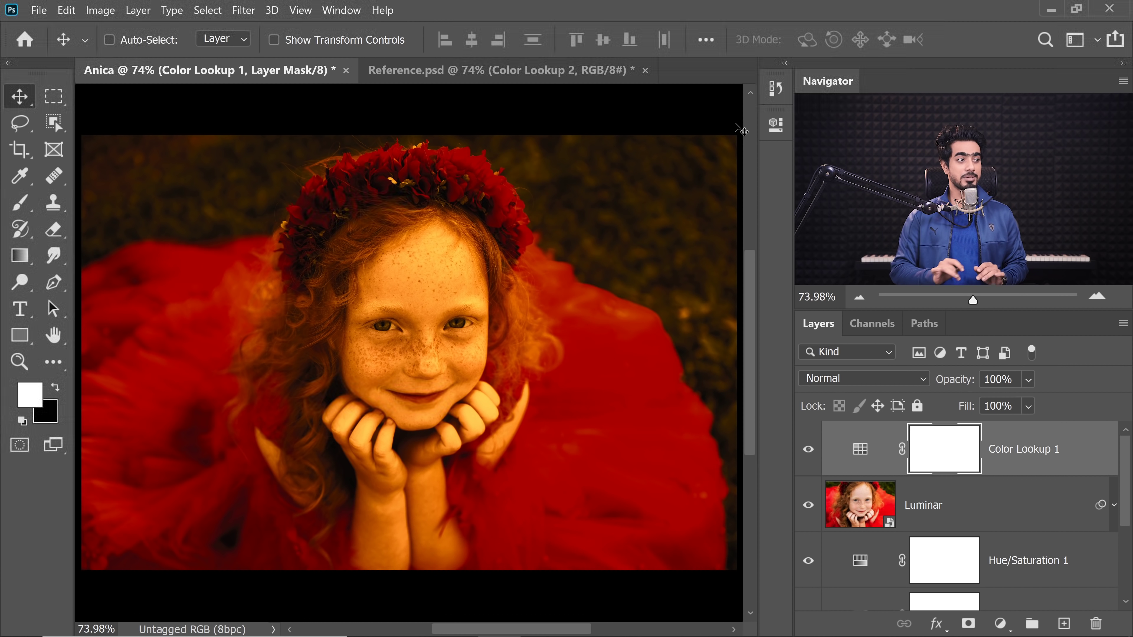
pyautogui.click(1086, 441)
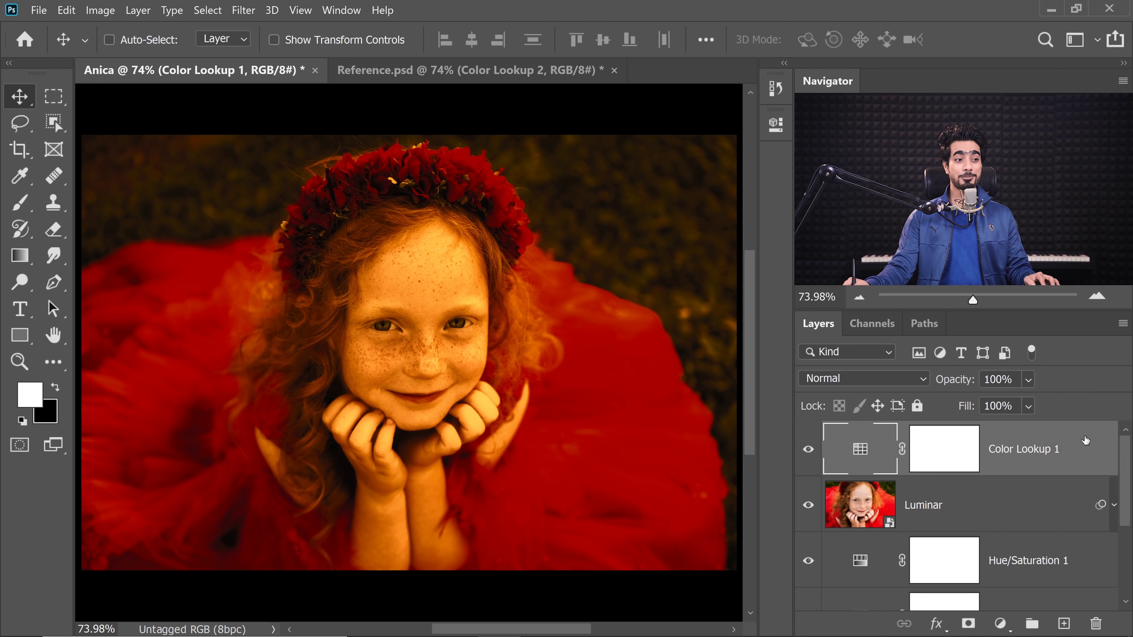
# Limit the EdgyAmber grade with a split Underlying Layer Blend If slider, from black to 255
pyautogui.doubleClick(1082, 474)
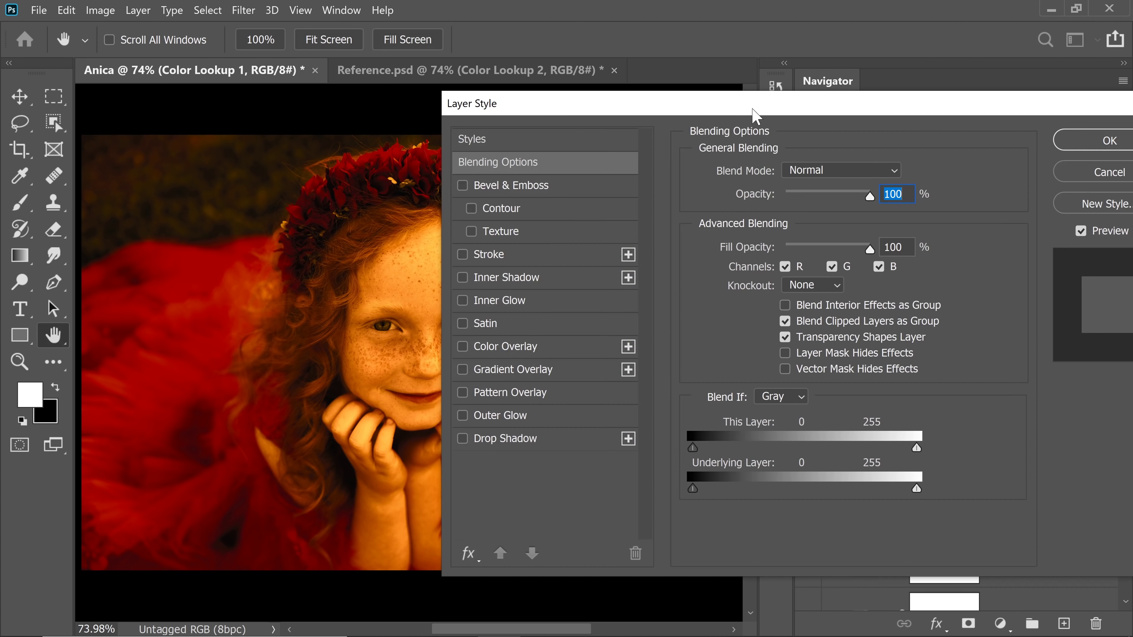
pyautogui.moveTo(752, 108); pyautogui.dragTo(814, 99)
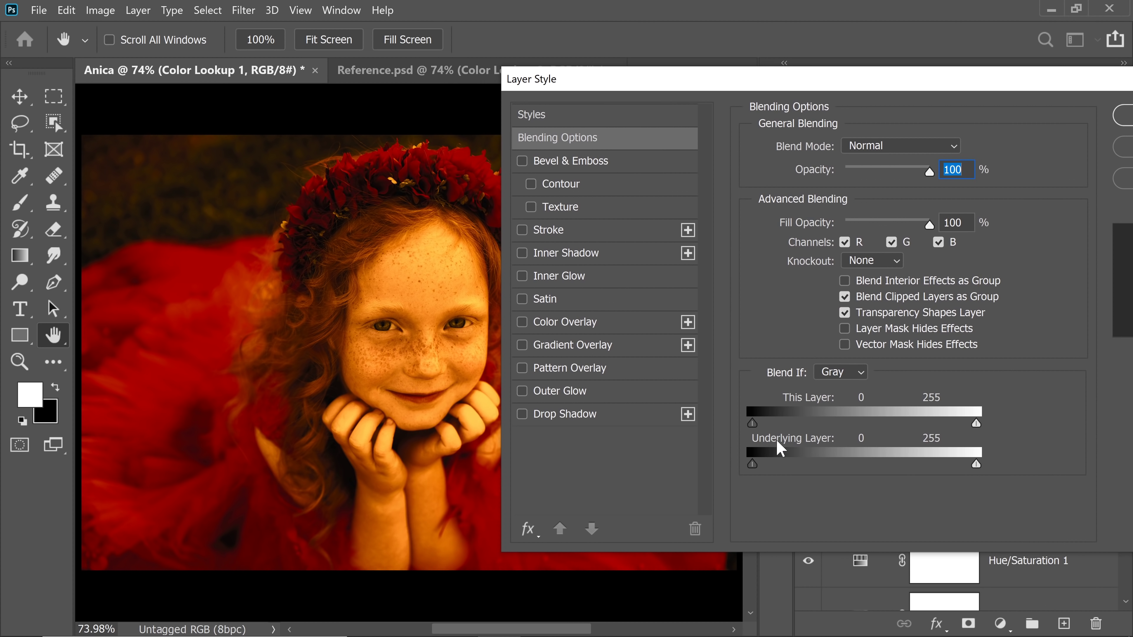
pyautogui.moveTo(754, 465); pyautogui.dragTo(826, 464)
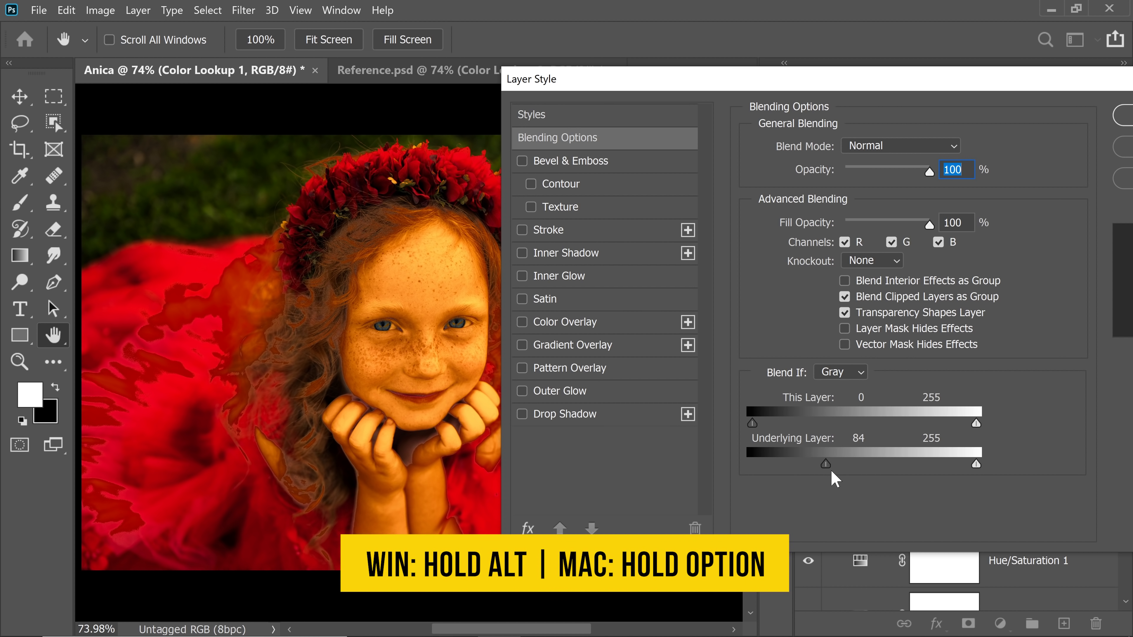
pyautogui.moveTo(830, 467); pyautogui.dragTo(836, 468)
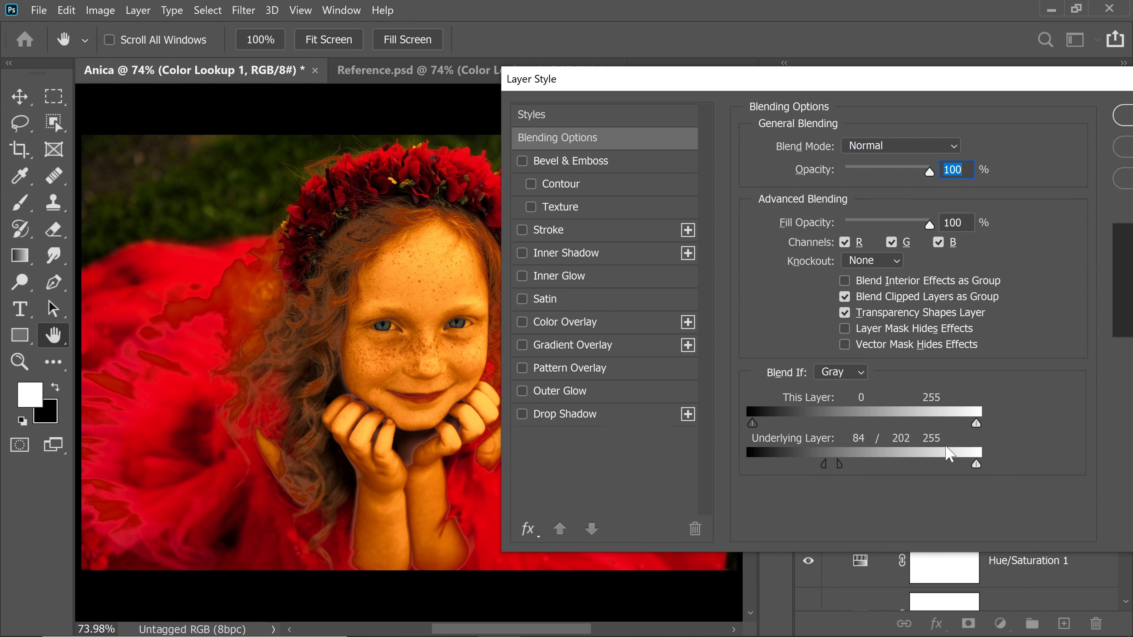
pyautogui.moveTo(948, 454); pyautogui.dragTo(1009, 454)
pyautogui.moveTo(768, 470); pyautogui.dragTo(634, 464)
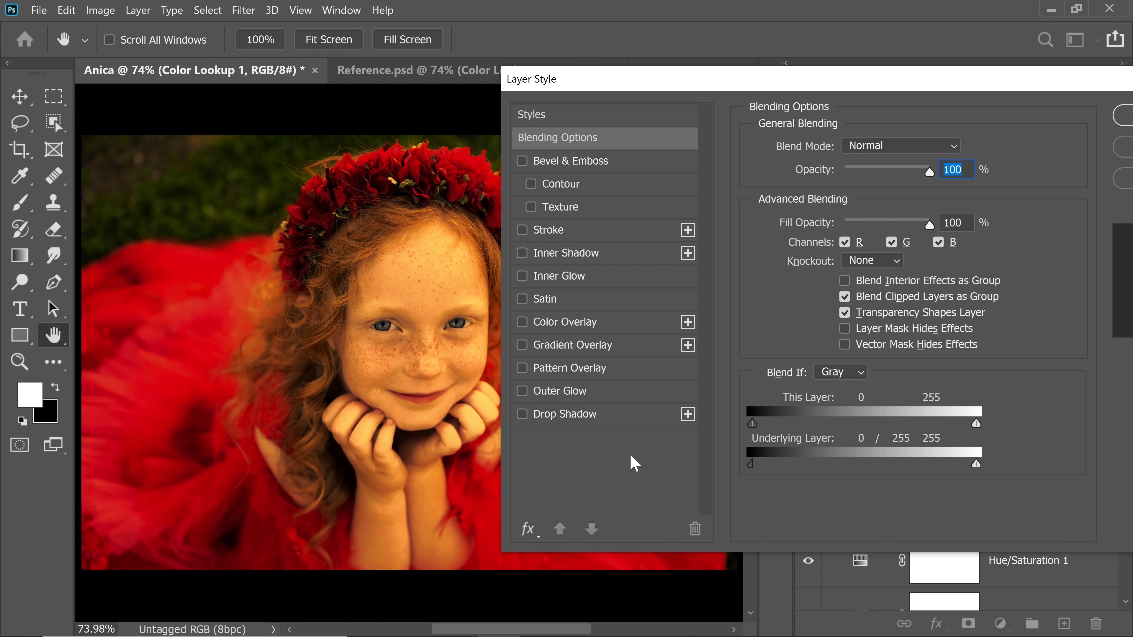
pyautogui.moveTo(852, 89); pyautogui.dragTo(707, 100)
pyautogui.click(1020, 131)
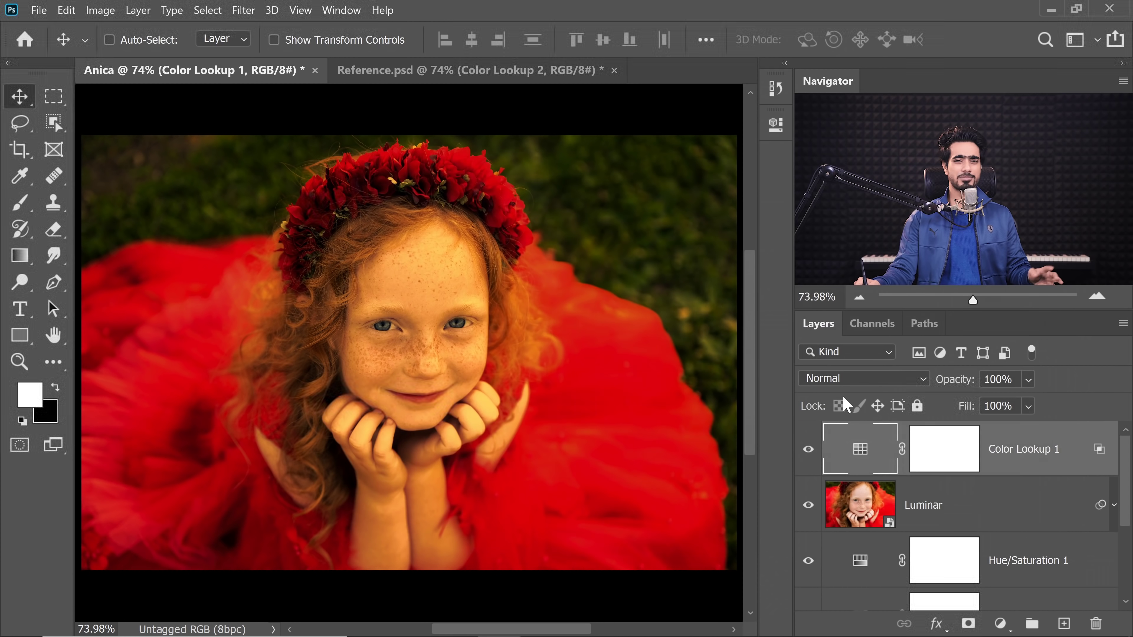
# Fade Color Lookup 1 to 15% opacity and add a second Color Lookup layer
pyautogui.press('Return')
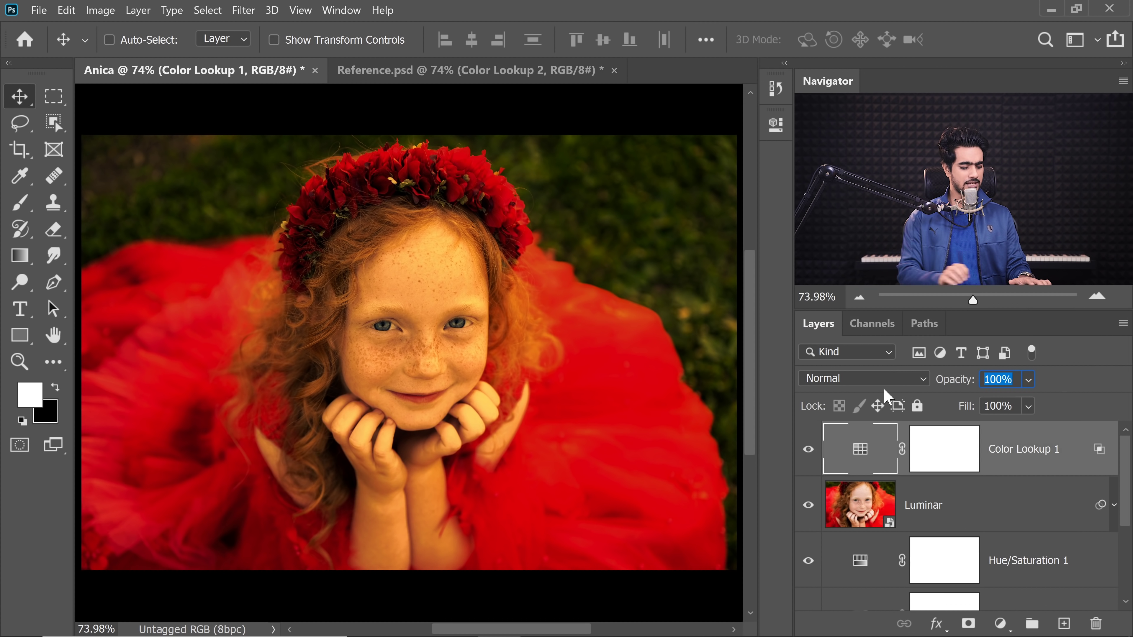
pyautogui.write('15')
pyautogui.press('Return')
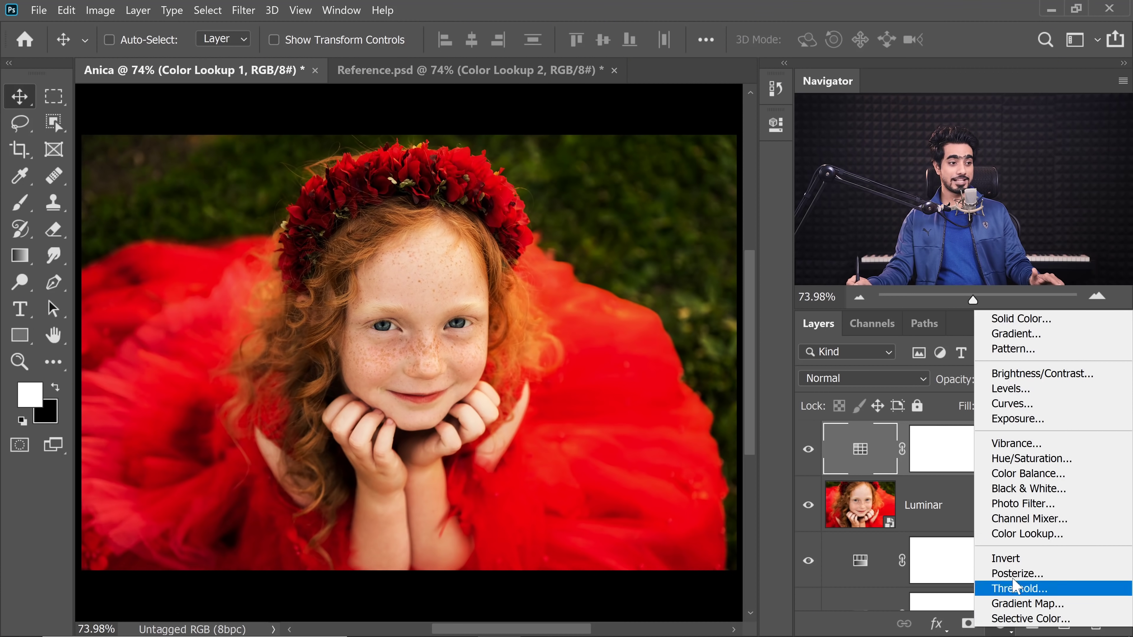
pyautogui.click(1026, 538)
pyautogui.click(656, 183)
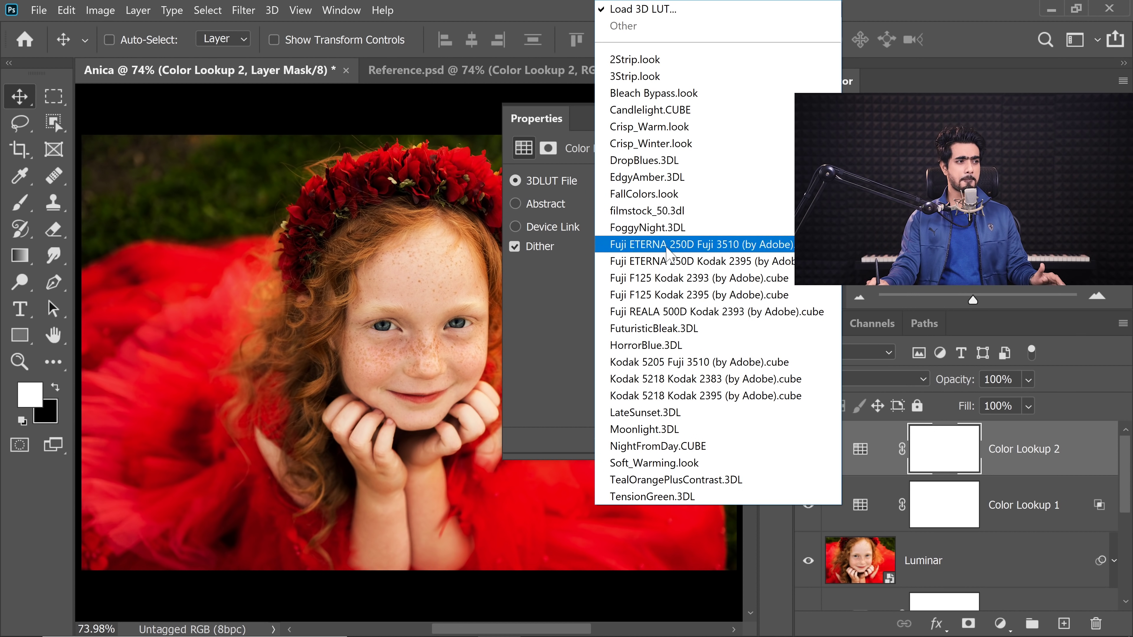
# Load FuturisticBleak.3DL into Color Lookup 2 and set that layer to 20% opacity
pyautogui.click(657, 330)
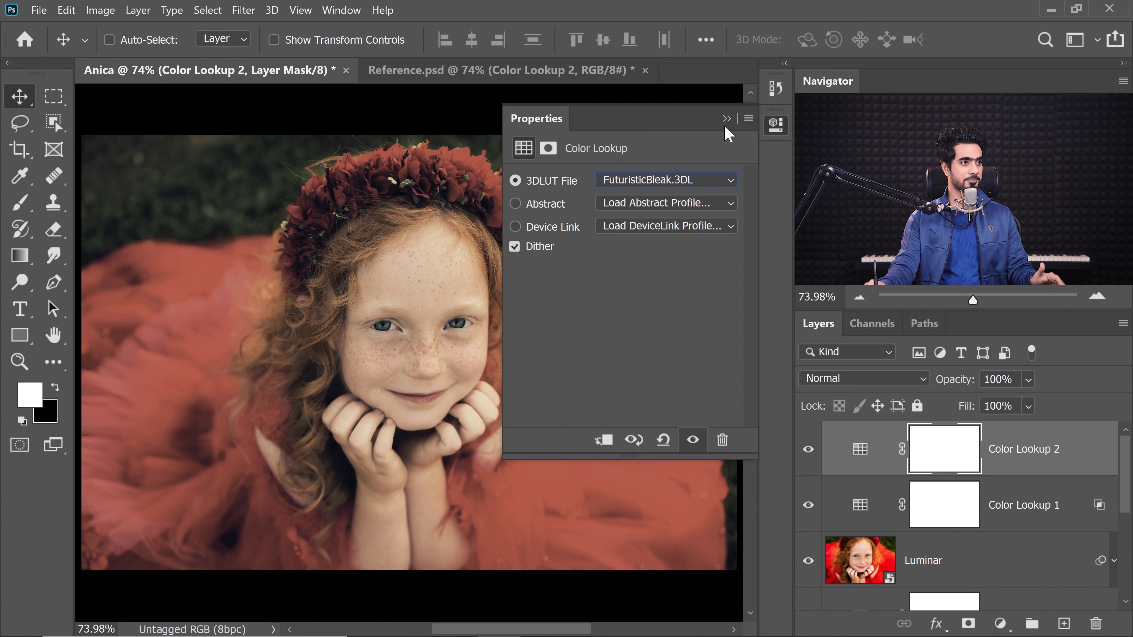
pyautogui.click(726, 119)
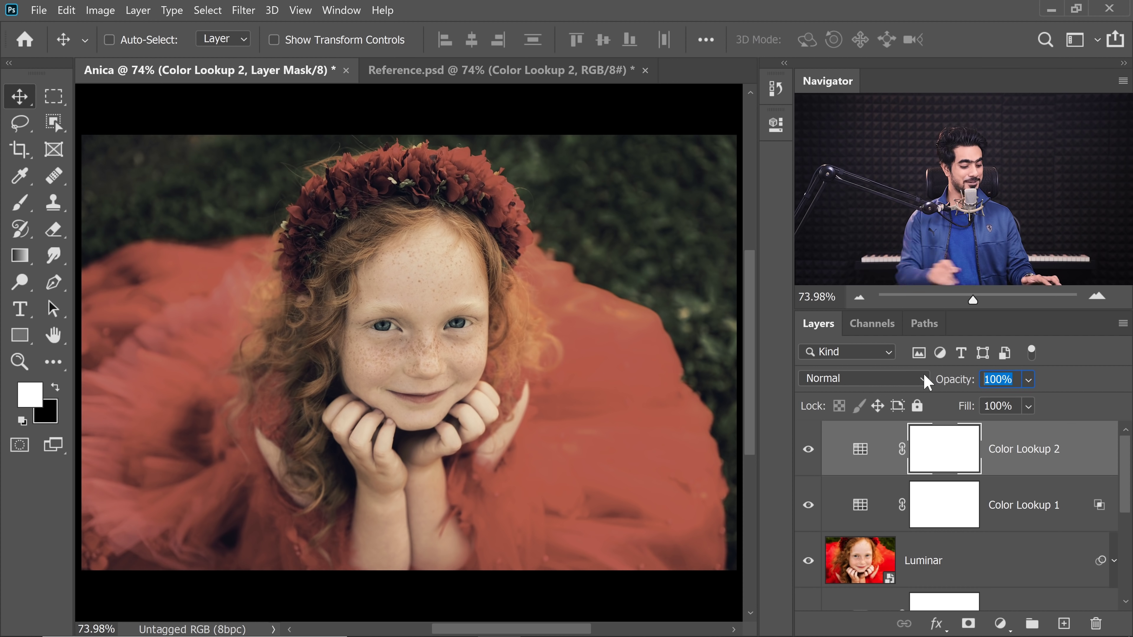
pyautogui.write('20')
pyautogui.press('Return')
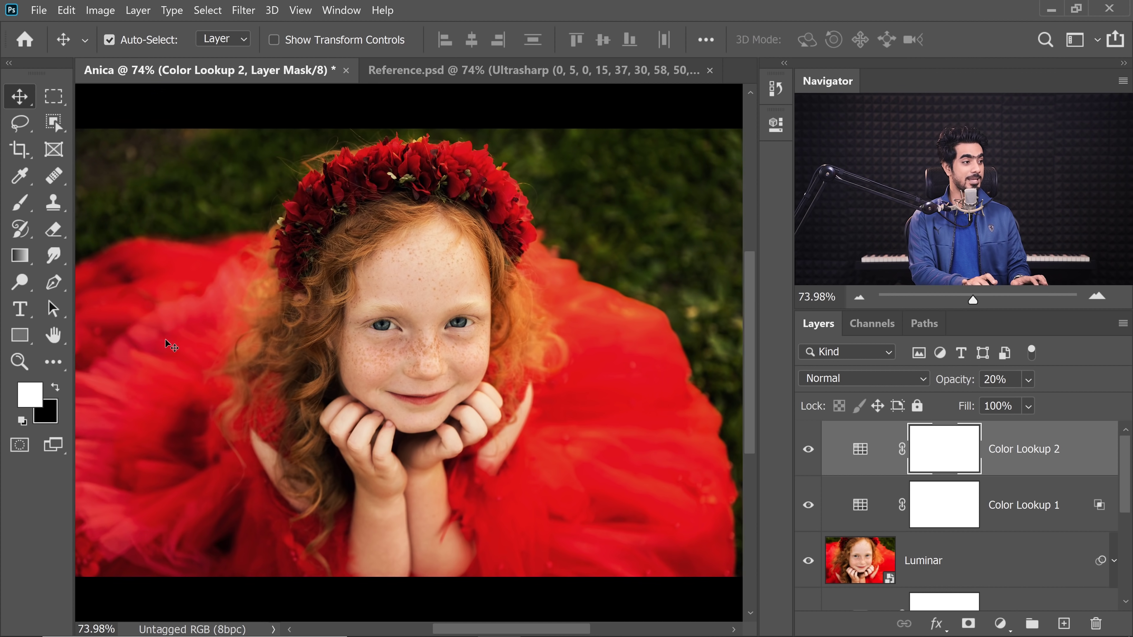
# Zoom the canvas to 200% with Ctrl+plus to inspect the freckles
pyautogui.hotkey('ctrl', '+')
pyautogui.hotkey('ctrl', '+')
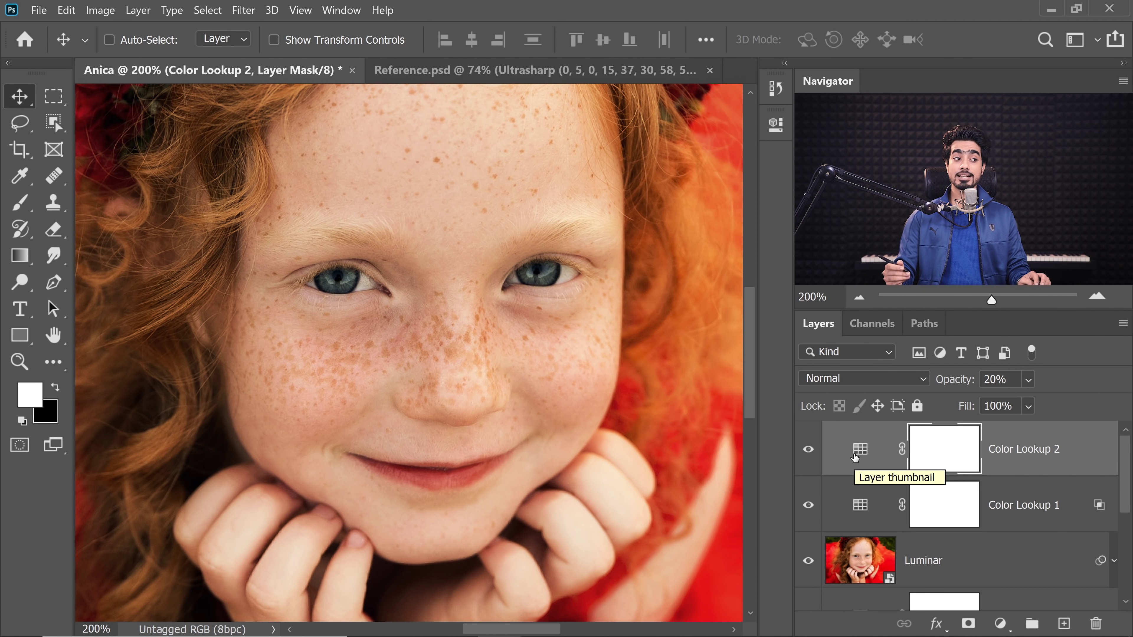
# Stamp all visible layers into Layer 1, open NBP Ultrasharp, and pan to show both eyes
pyautogui.hotkey('ctrl', 'alt', 'shift')
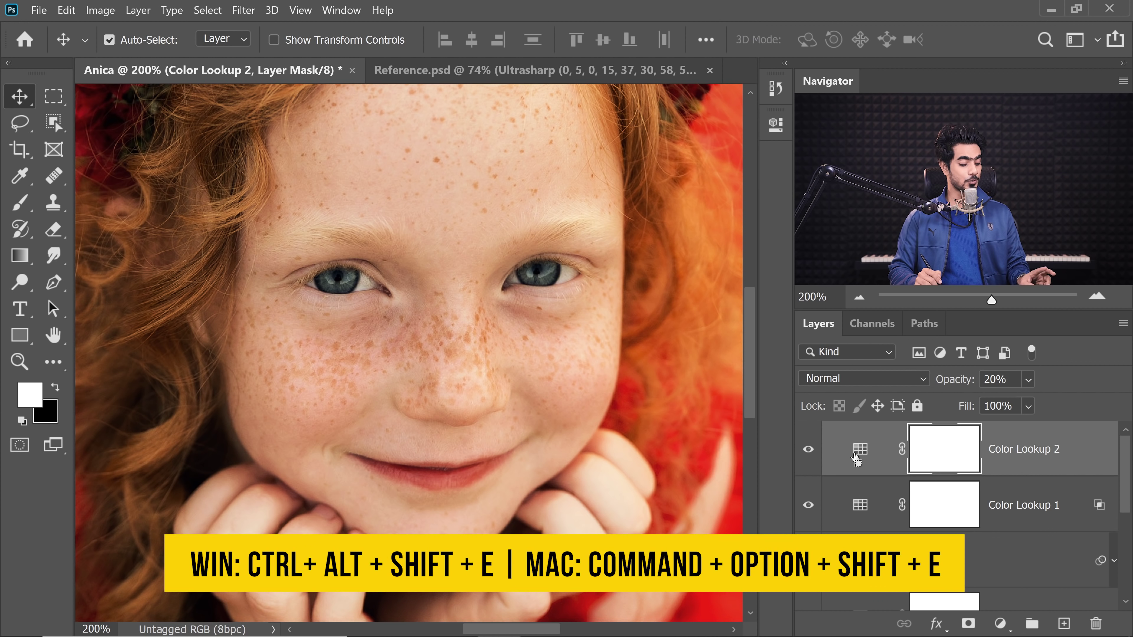
pyautogui.hotkey('ctrl', 'alt', 'shift', 'e')
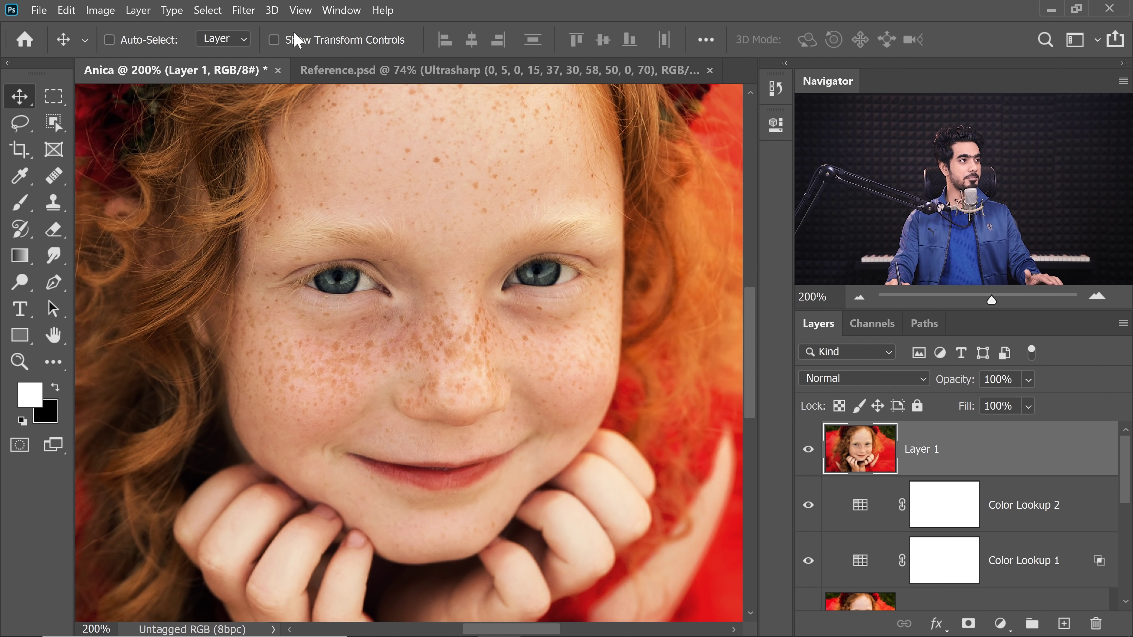
pyautogui.click(341, 9)
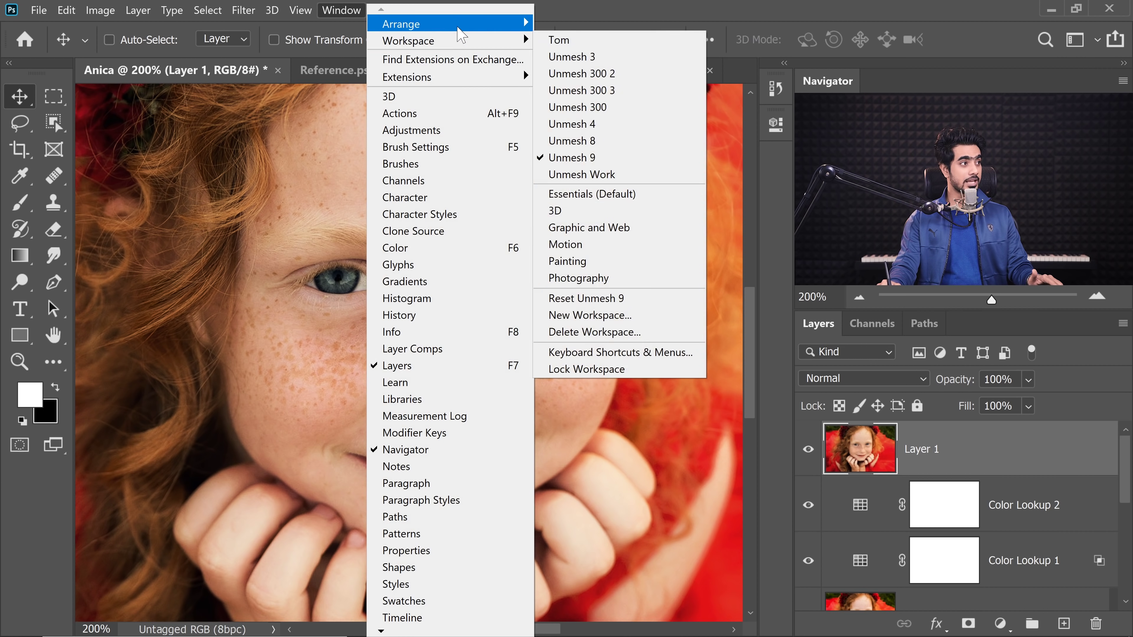
pyautogui.moveTo(455, 79)
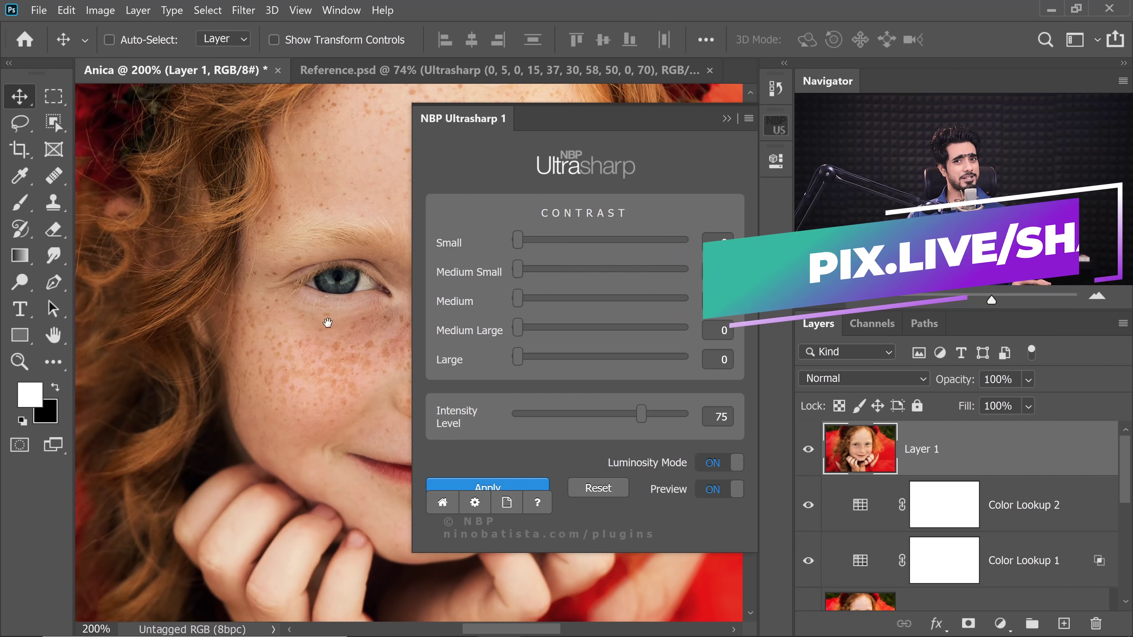
pyautogui.moveTo(328, 322); pyautogui.dragTo(235, 344)
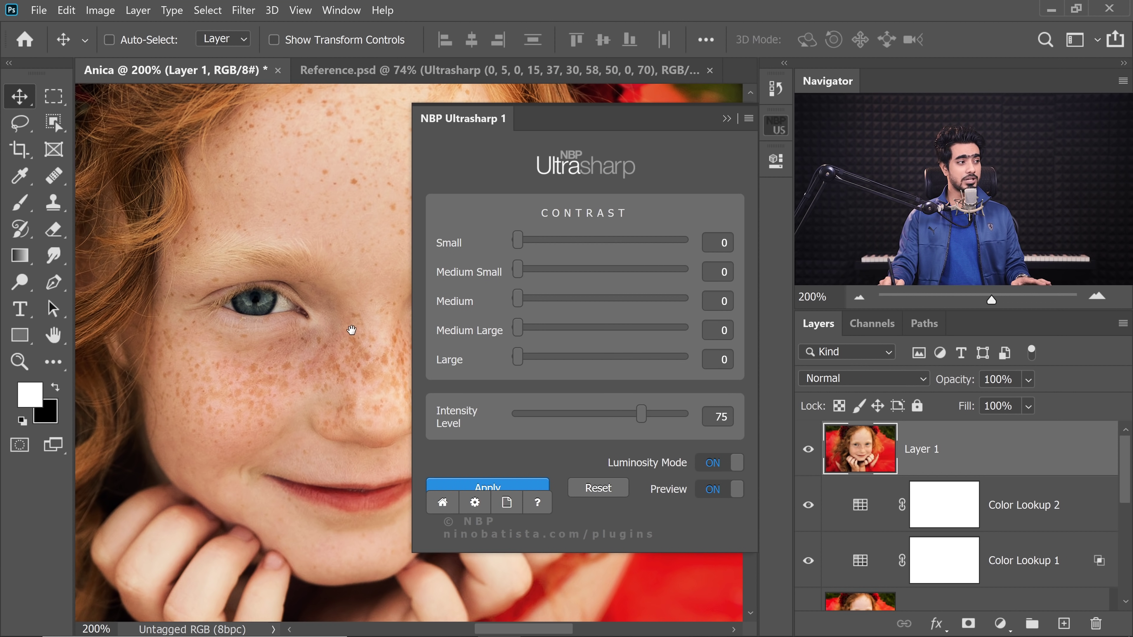
pyautogui.moveTo(354, 329); pyautogui.dragTo(252, 336)
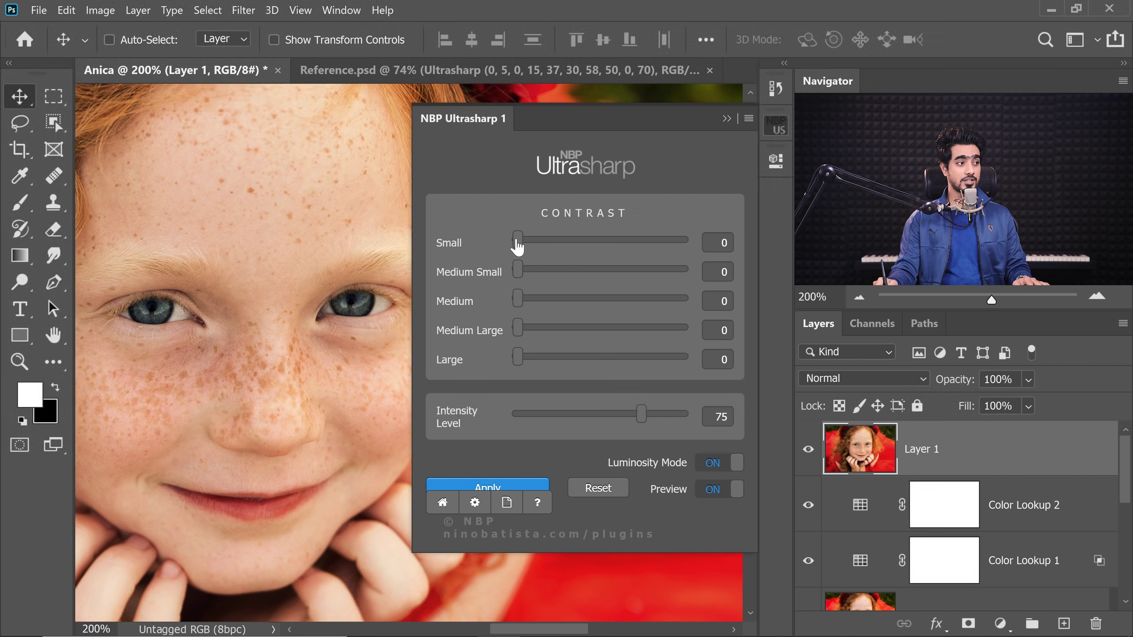
# Raise Ultrasharp's Small contrast to 182 and toggle the layer to compare on the eye
pyautogui.moveTo(518, 243); pyautogui.dragTo(599, 244)
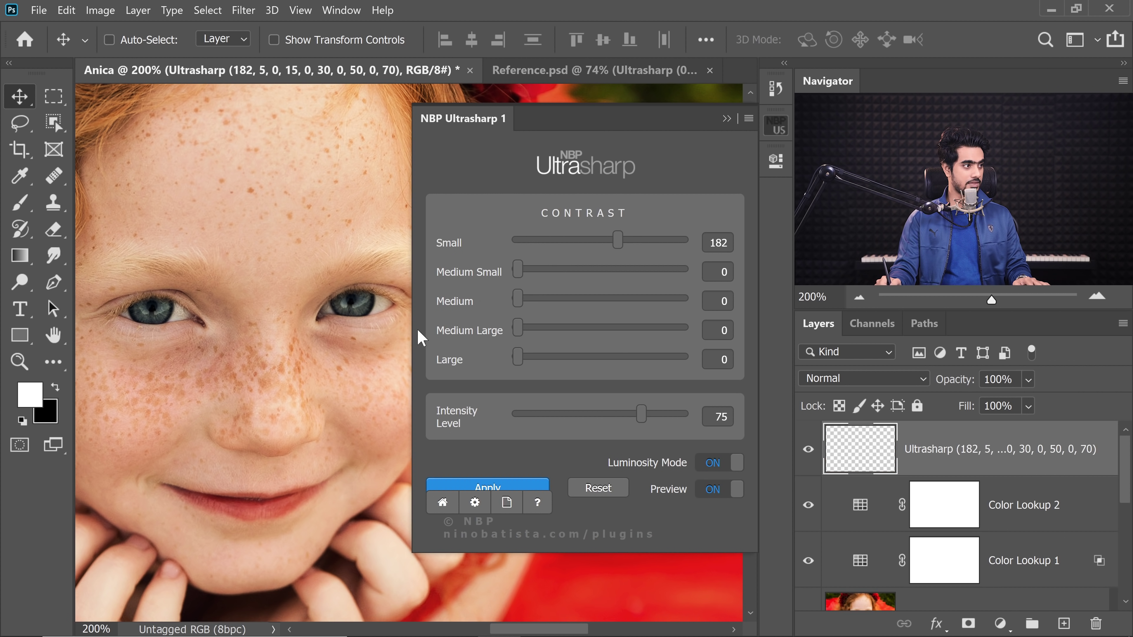
pyautogui.moveTo(363, 307); pyautogui.dragTo(123, 354)
pyautogui.click(808, 450)
pyautogui.click(808, 450)
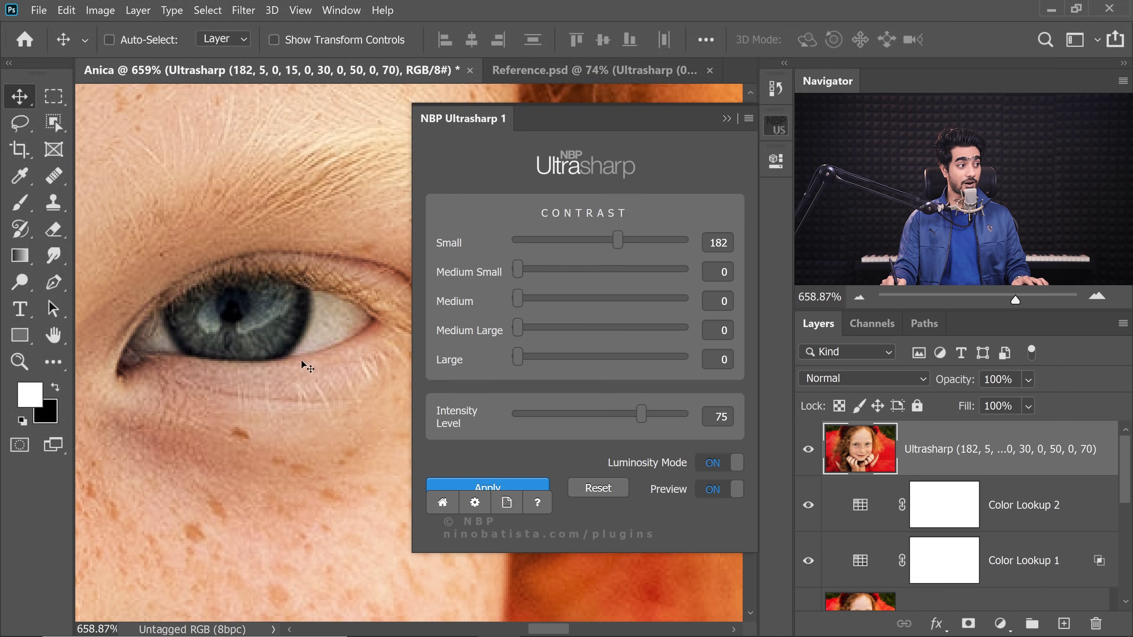
pyautogui.moveTo(334, 344)
pyautogui.keyDown('ctrl'); pyautogui.mouseDown()
pyautogui.moveTo(362, 333)
pyautogui.moveTo(320, 352)
pyautogui.mouseUp(); pyautogui.keyUp('ctrl')
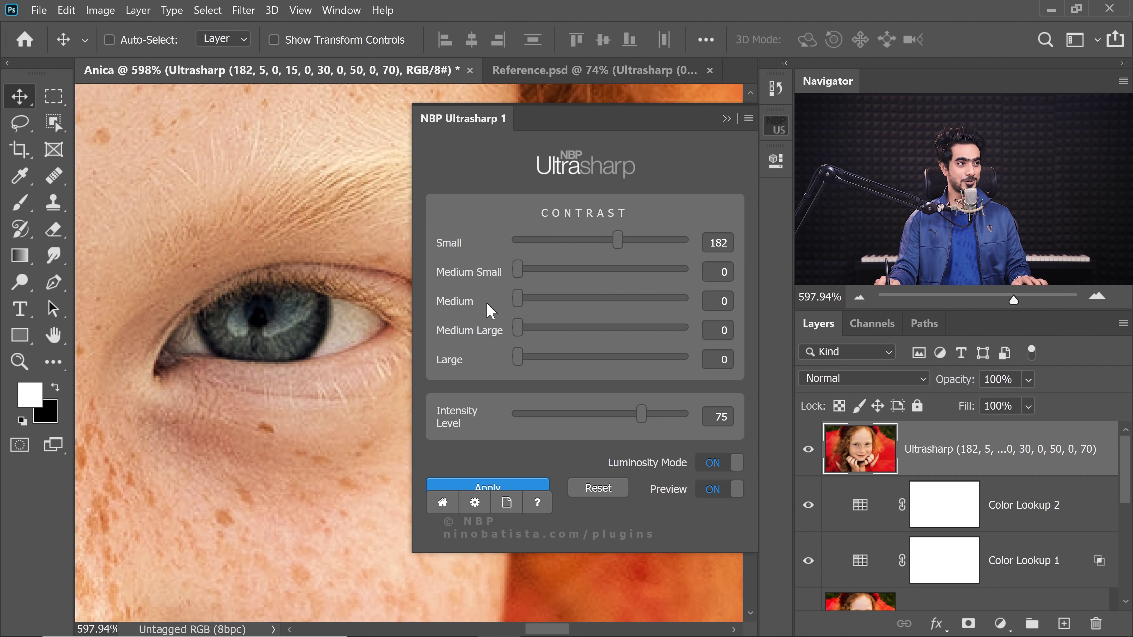
# Raise Medium Small contrast to 171 and reframe the view on the whole eye
pyautogui.moveTo(520, 271); pyautogui.dragTo(604, 276)
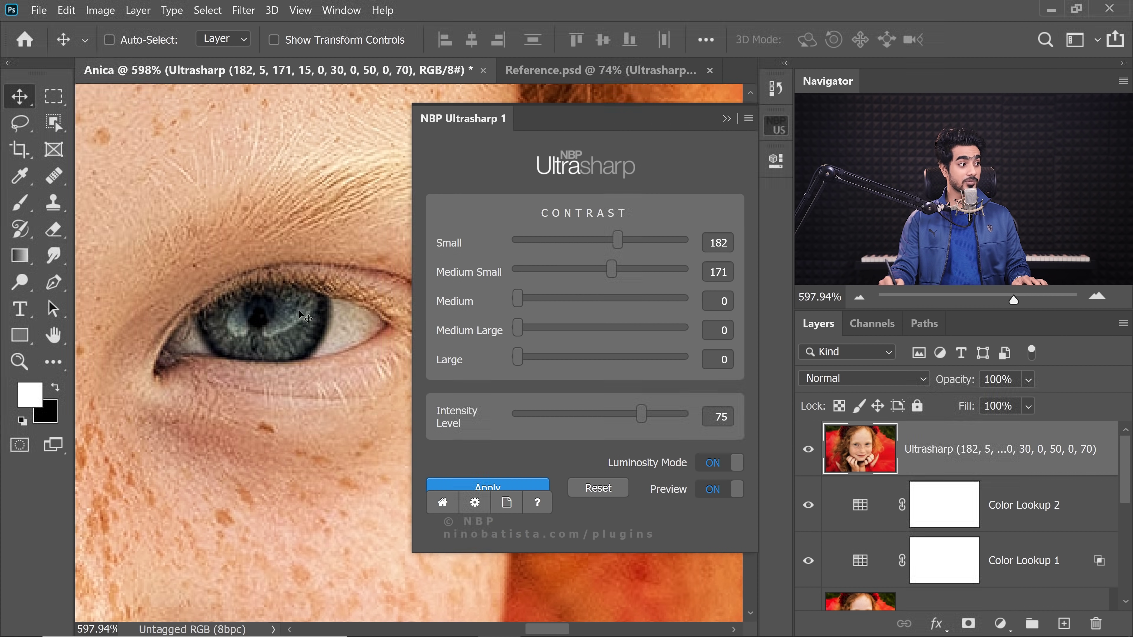
pyautogui.hotkey('ctrl', 'space')
pyautogui.moveTo(316, 342)
pyautogui.mouseDown()
pyautogui.moveTo(445, 329)
pyautogui.moveTo(263, 377)
pyautogui.moveTo(255, 337)
pyautogui.moveTo(293, 433)
pyautogui.moveTo(225, 508)
pyautogui.moveTo(187, 495)
pyautogui.moveTo(250, 375)
pyautogui.moveTo(144, 381)
pyautogui.moveTo(159, 329)
pyautogui.moveTo(506, 316)
pyautogui.moveTo(588, 329)
pyautogui.mouseUp()
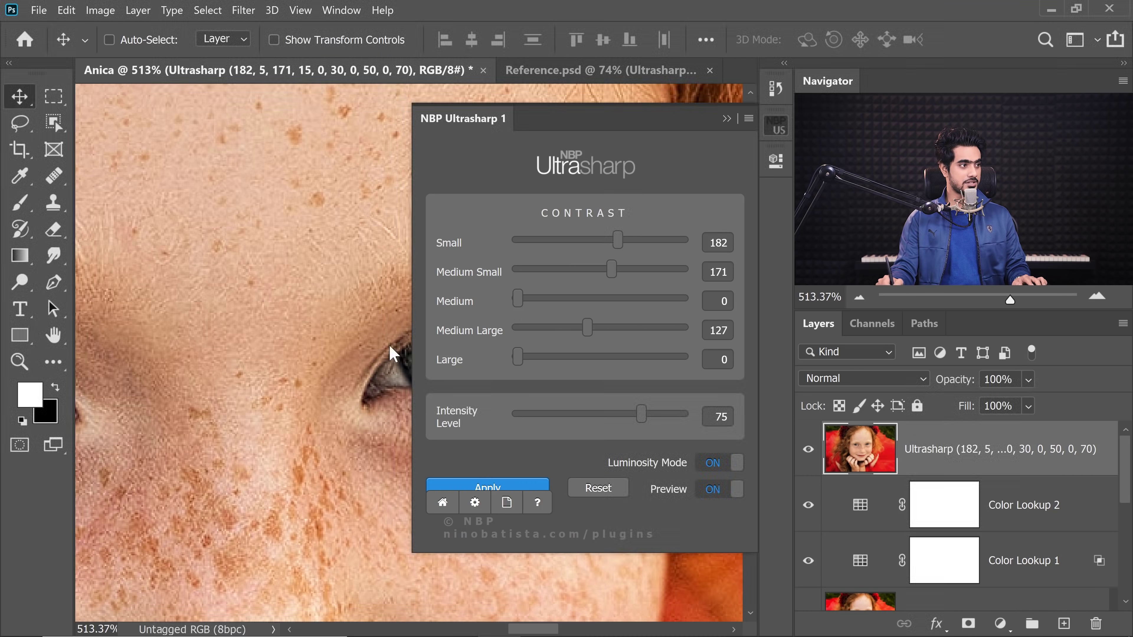
pyautogui.moveTo(355, 379); pyautogui.dragTo(213, 342)
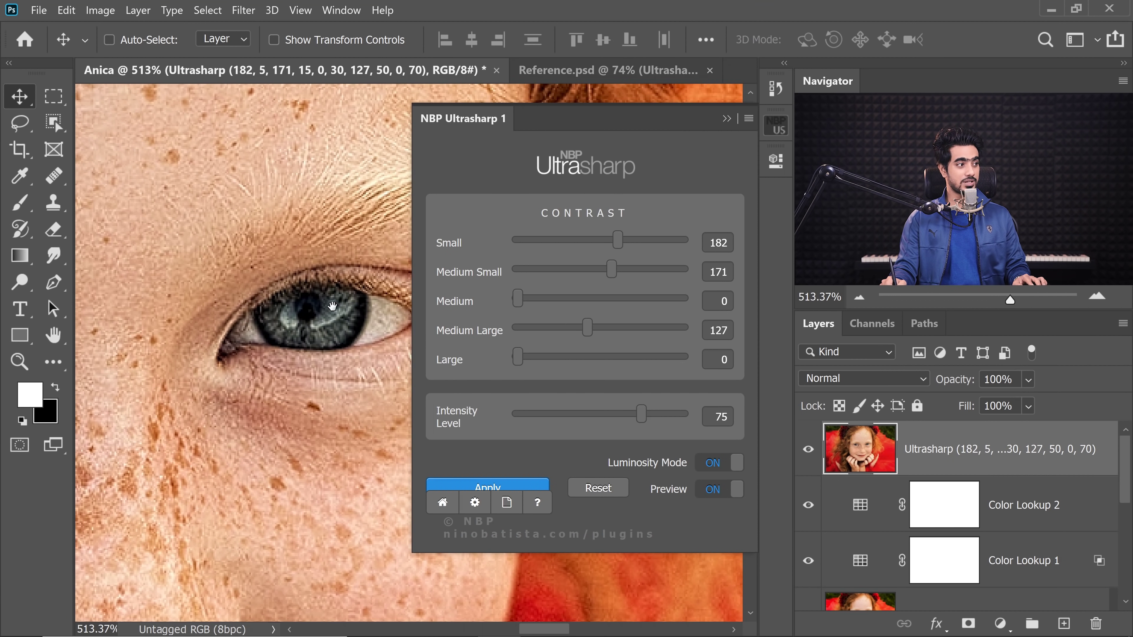
# Reset Ultrasharp contrasts to 0, then set Medium to 16 and Medium Large to 44
pyautogui.click(614, 495)
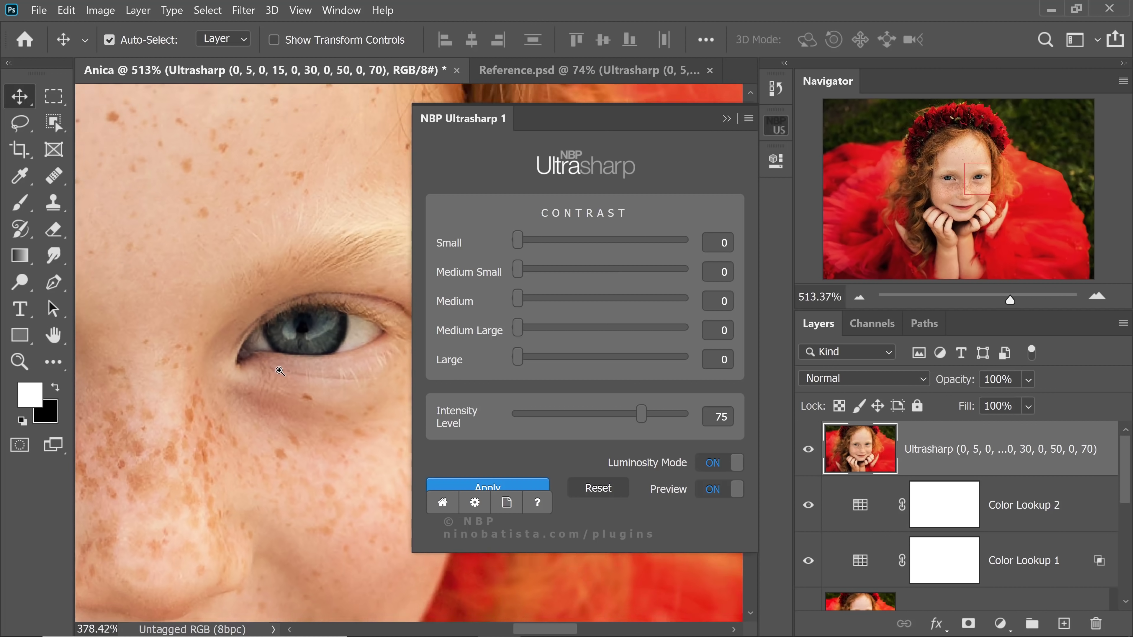
pyautogui.scroll(-4, 280, 371)
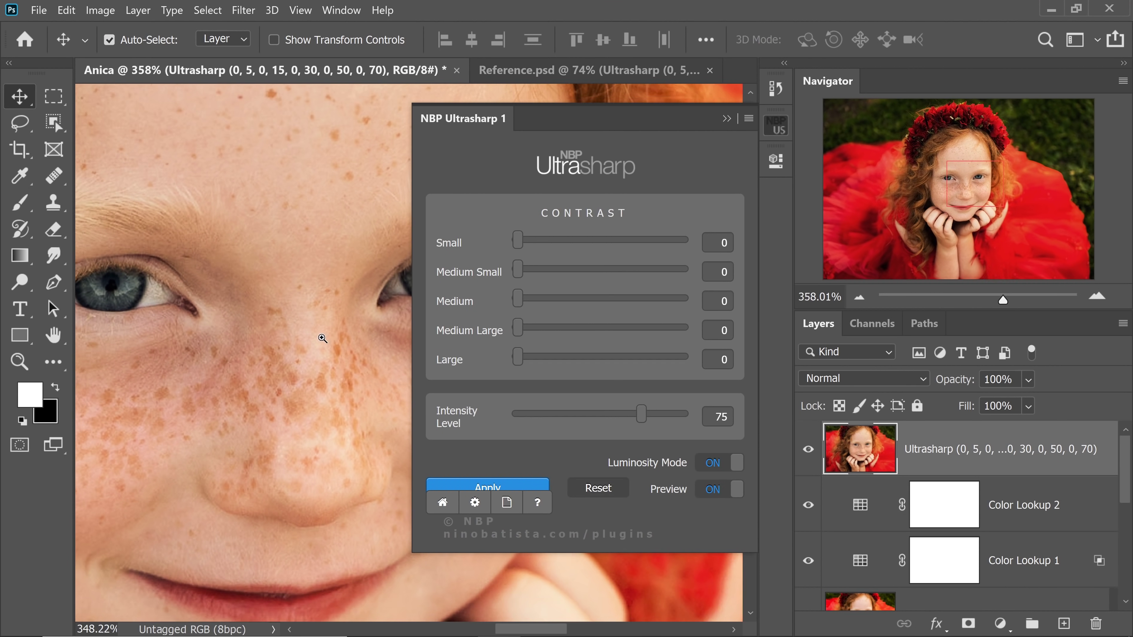
pyautogui.scroll(-1, 322, 339)
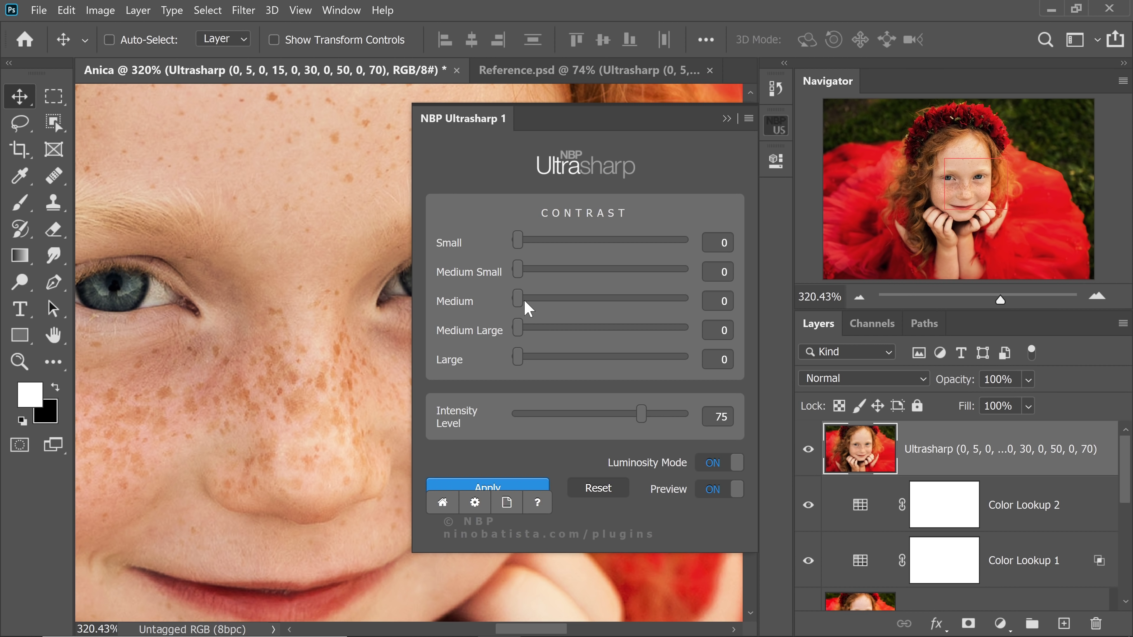
pyautogui.hotkey('ctrl', '-')
pyautogui.hotkey('ctrl', '-')
pyautogui.hotkey('ctrl', '-')
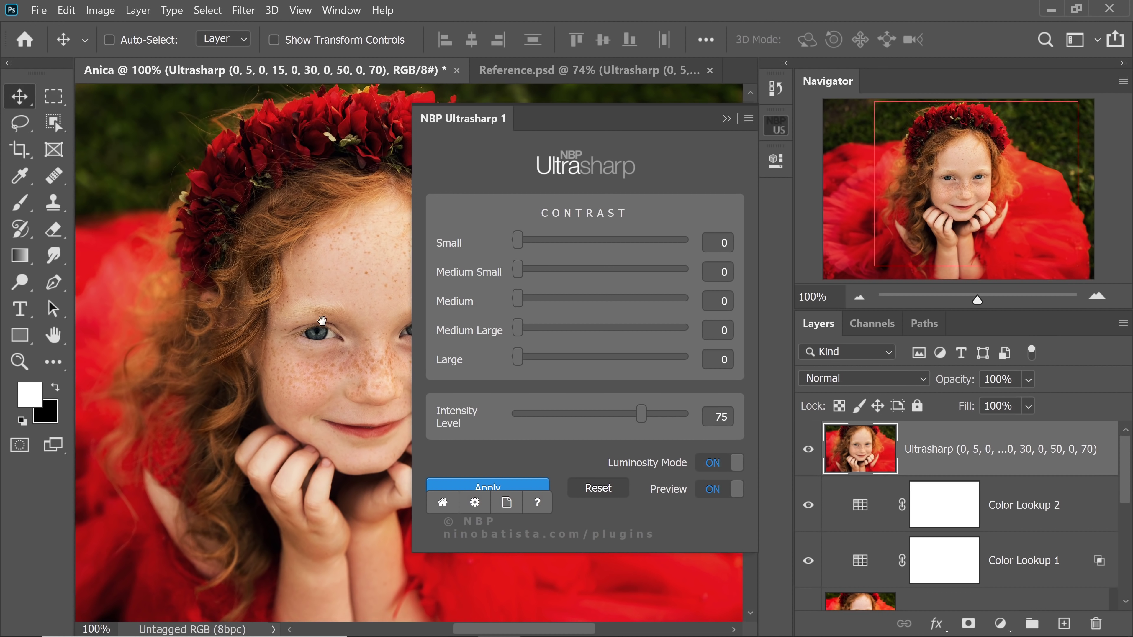
pyautogui.moveTo(323, 320); pyautogui.dragTo(251, 284)
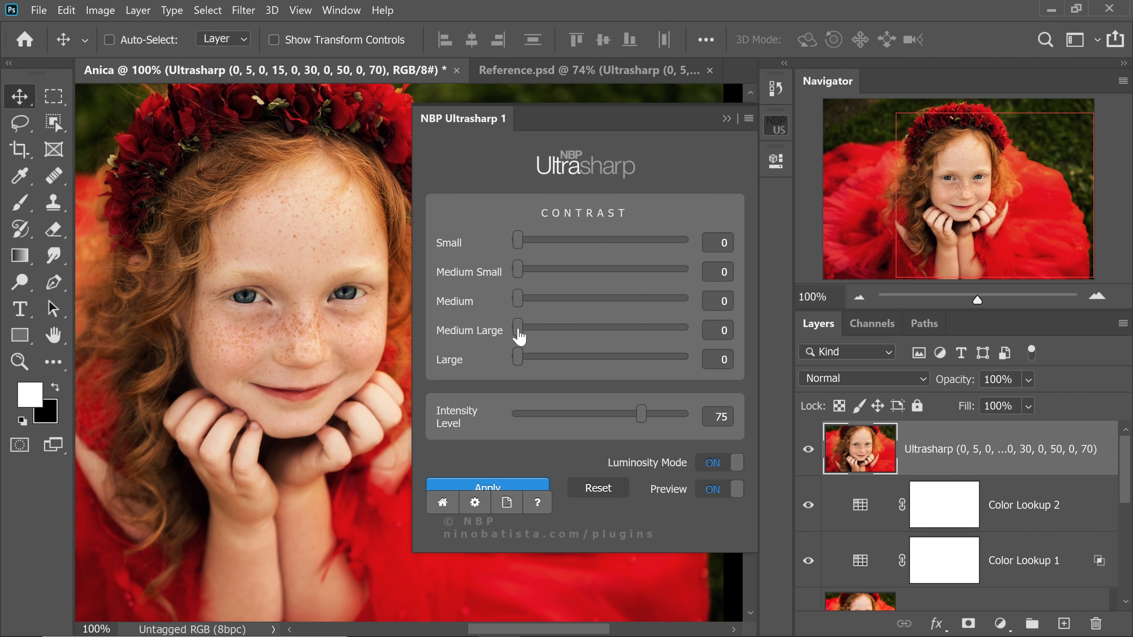
pyautogui.moveTo(519, 331); pyautogui.dragTo(541, 330)
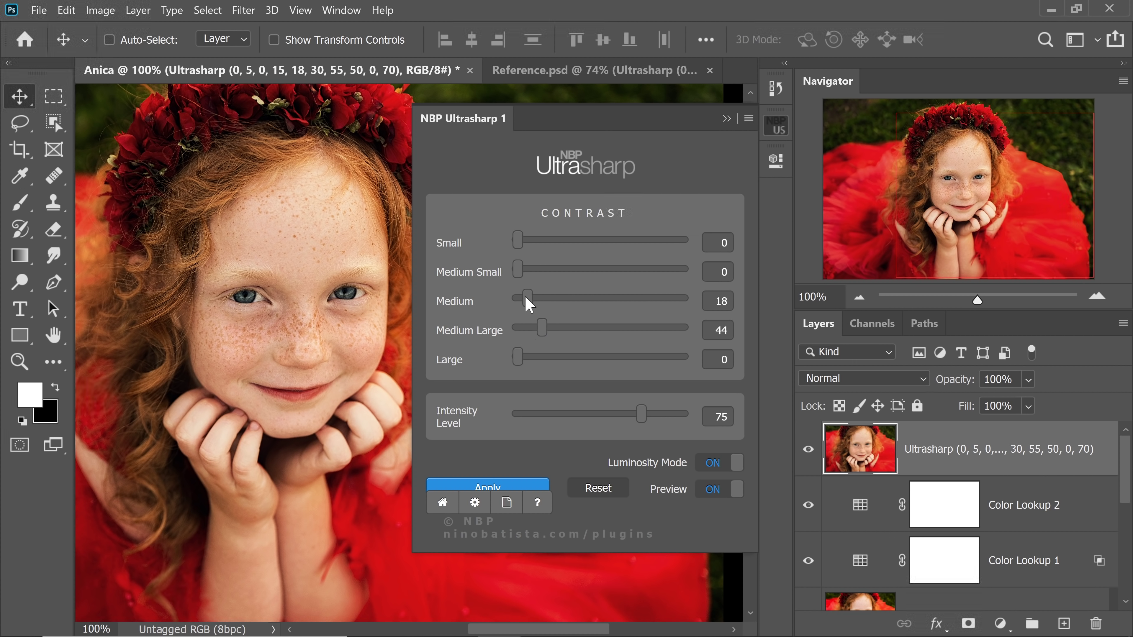
# Close the Ultrasharp panel, compare the sharpening on and off at the eyes, then fit the photo to window
pyautogui.click(727, 119)
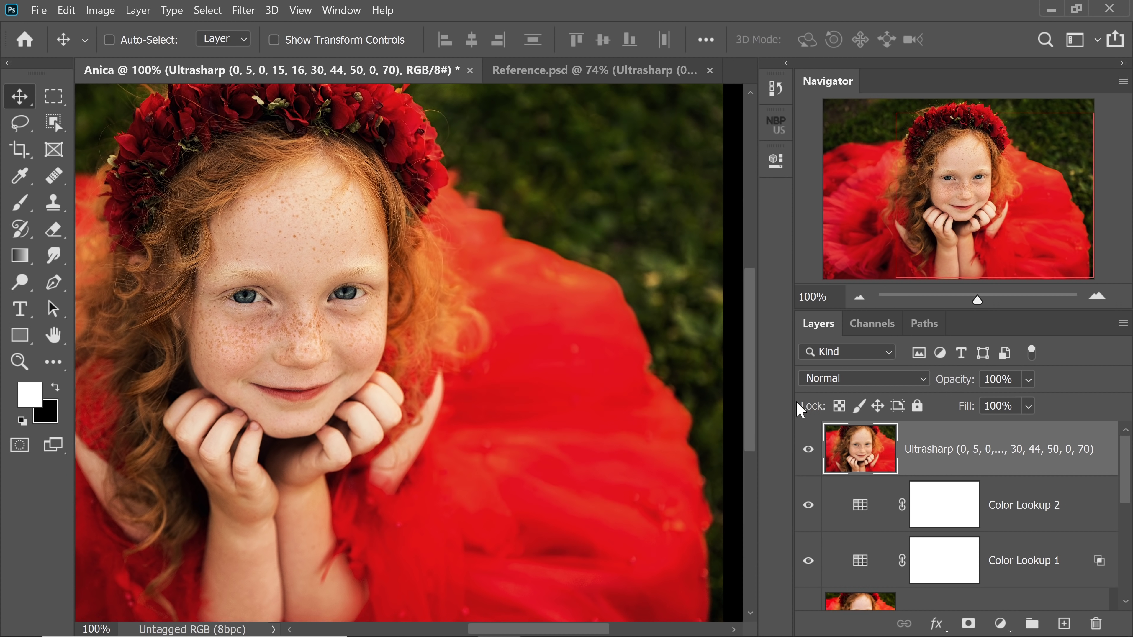
pyautogui.click(809, 451)
pyautogui.hotkey('ctrl', 'space')
pyautogui.moveTo(312, 307)
pyautogui.mouseDown()
pyautogui.moveTo(343, 301)
pyautogui.moveTo(332, 302)
pyautogui.mouseUp()
pyautogui.click(809, 450)
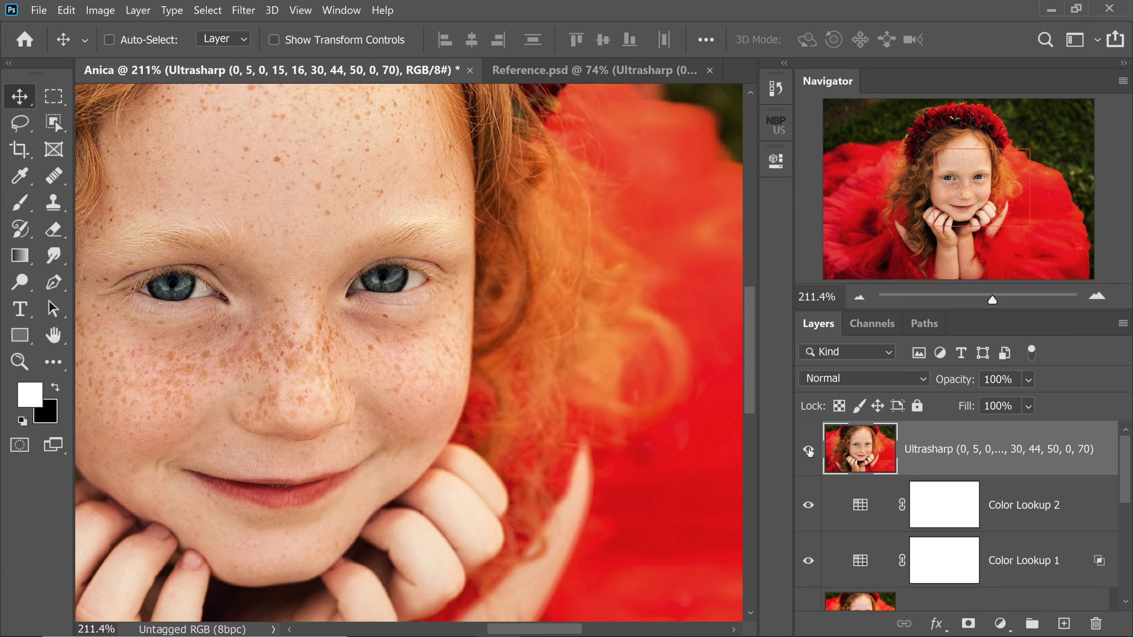
pyautogui.hotkey('ctrl', 'space')
pyautogui.moveTo(529, 383); pyautogui.dragTo(531, 350)
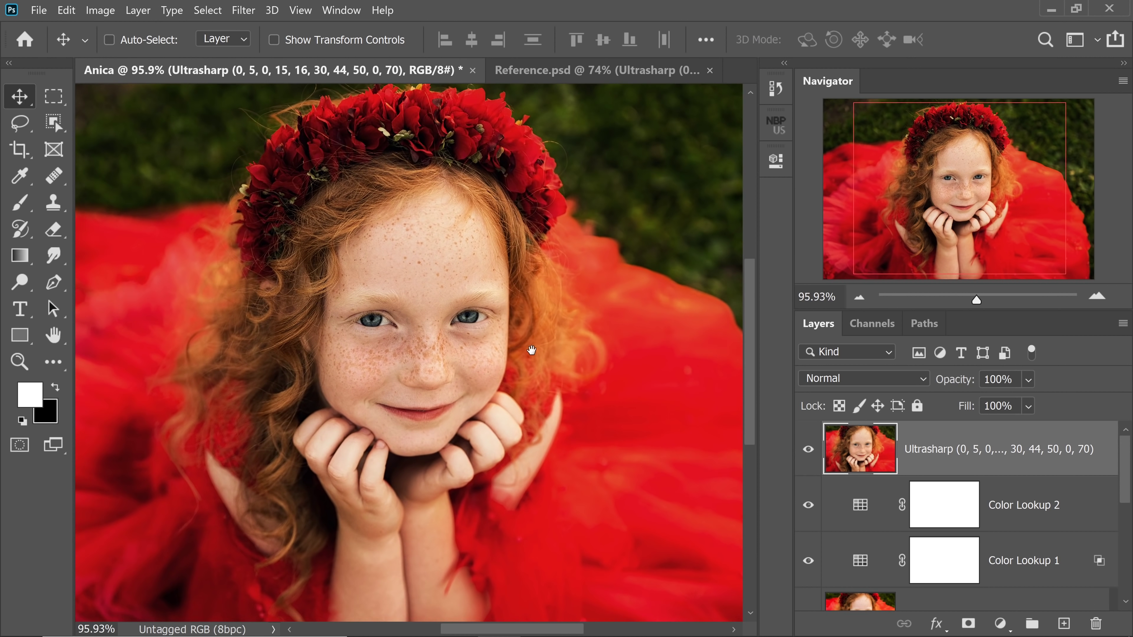
pyautogui.hotkey('ctrl', 'space')
pyautogui.moveTo(325, 191); pyautogui.dragTo(272, 192)
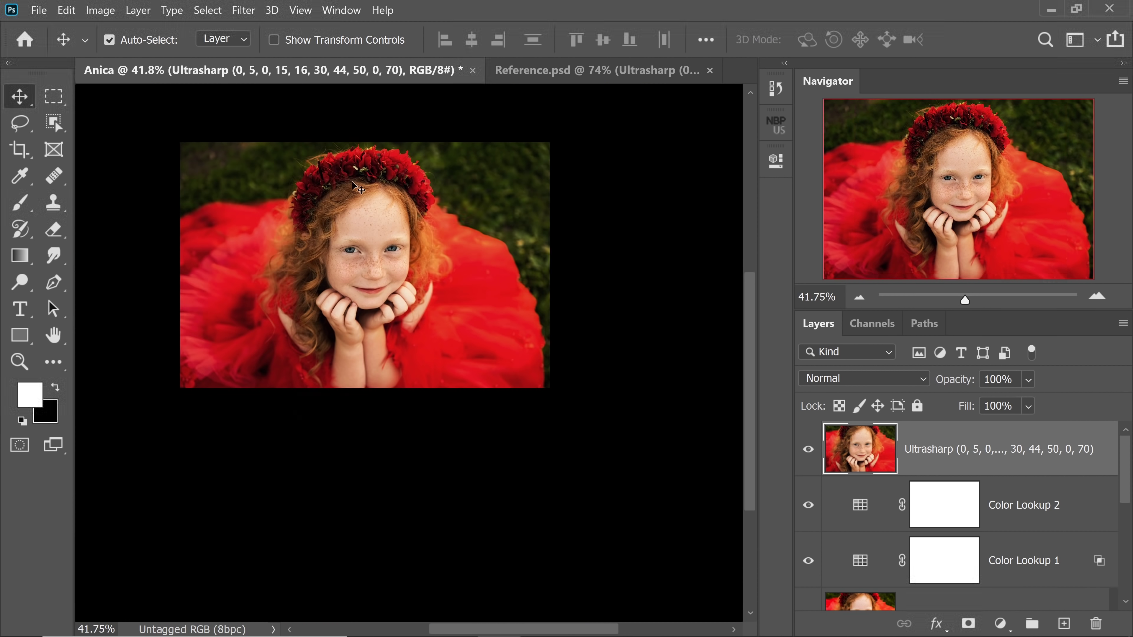
pyautogui.hotkey('ctrl', '0')
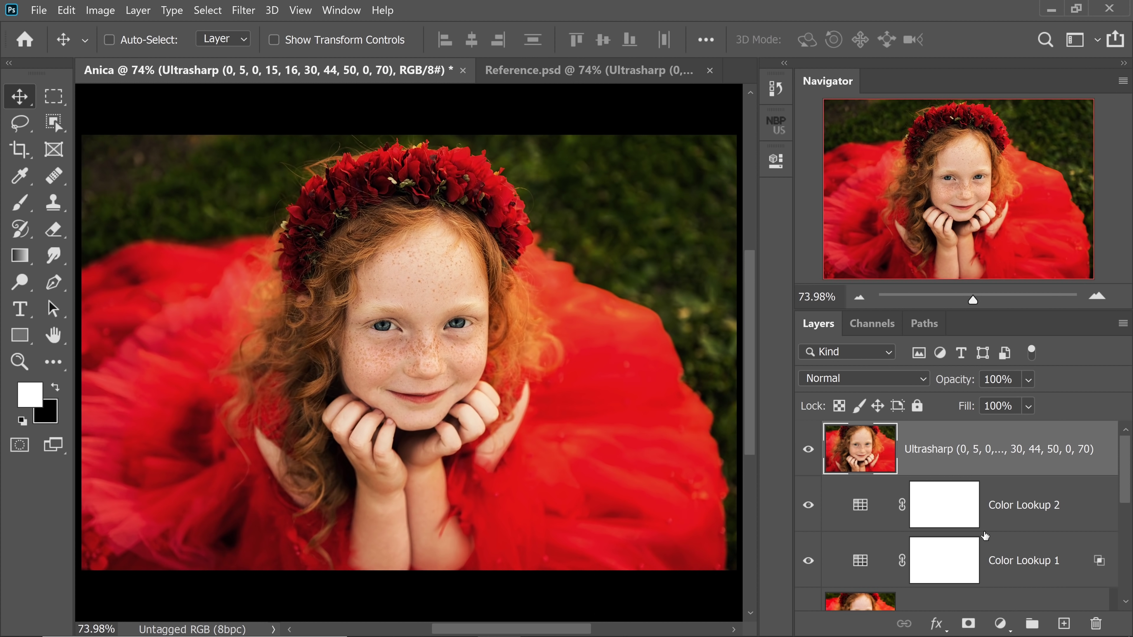
# Add a black hide-all mask to the Ultrasharp layer and switch to the Brush tool
pyautogui.keyDown('alt'); pyautogui.click(968, 624); pyautogui.keyUp('alt')
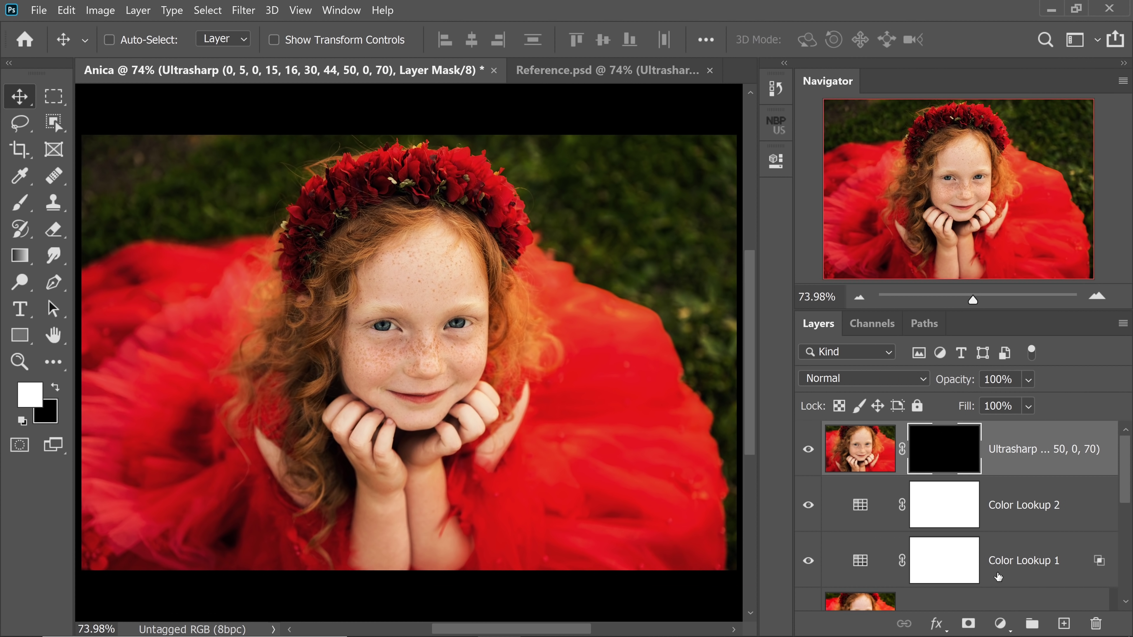
pyautogui.press('b')
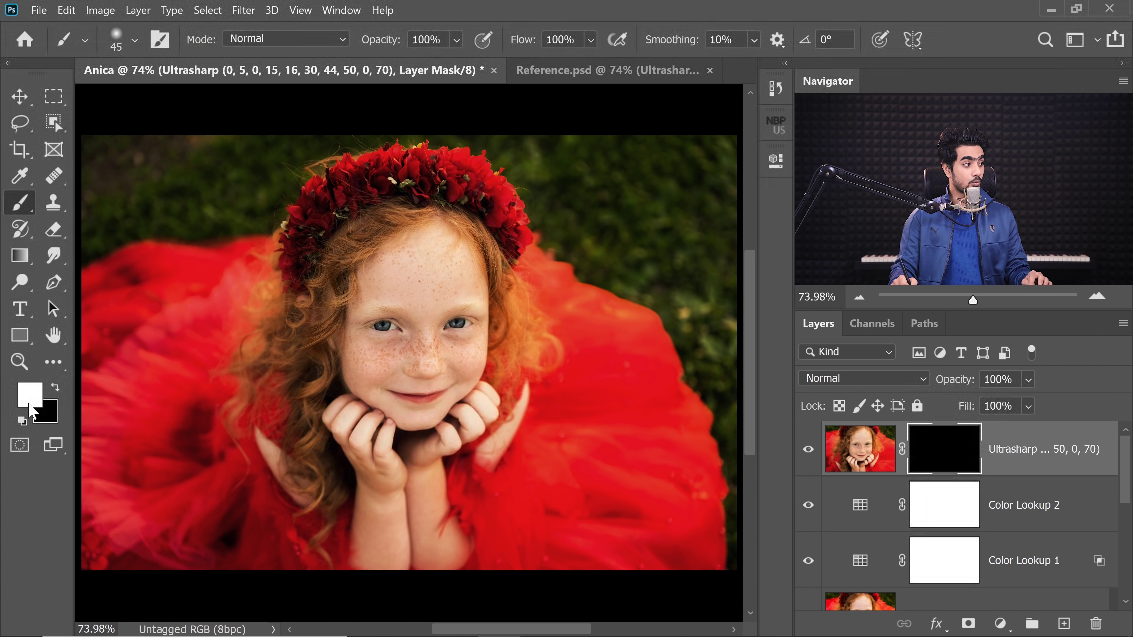
pyautogui.click(117, 36)
pyautogui.click(117, 37)
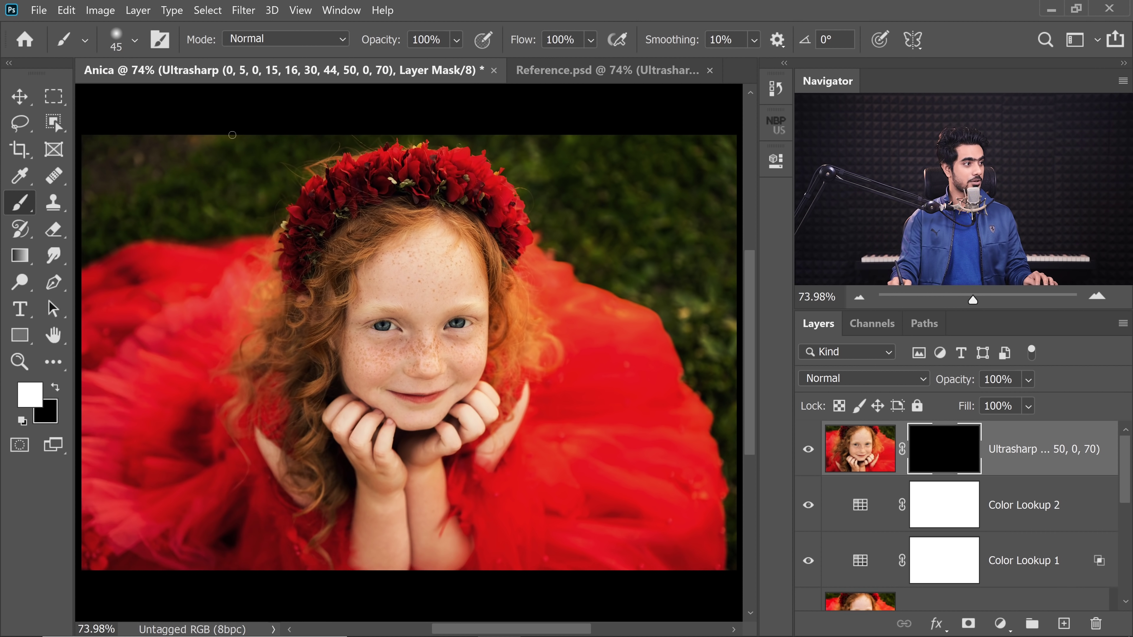
# Paint white over the whole face with a brush enlarged to about 708 pixels
pyautogui.keyDown('alt'); pyautogui.rightClick(400, 320); pyautogui.keyUp('alt')
pyautogui.moveTo(426, 330); pyautogui.dragTo(491, 331)
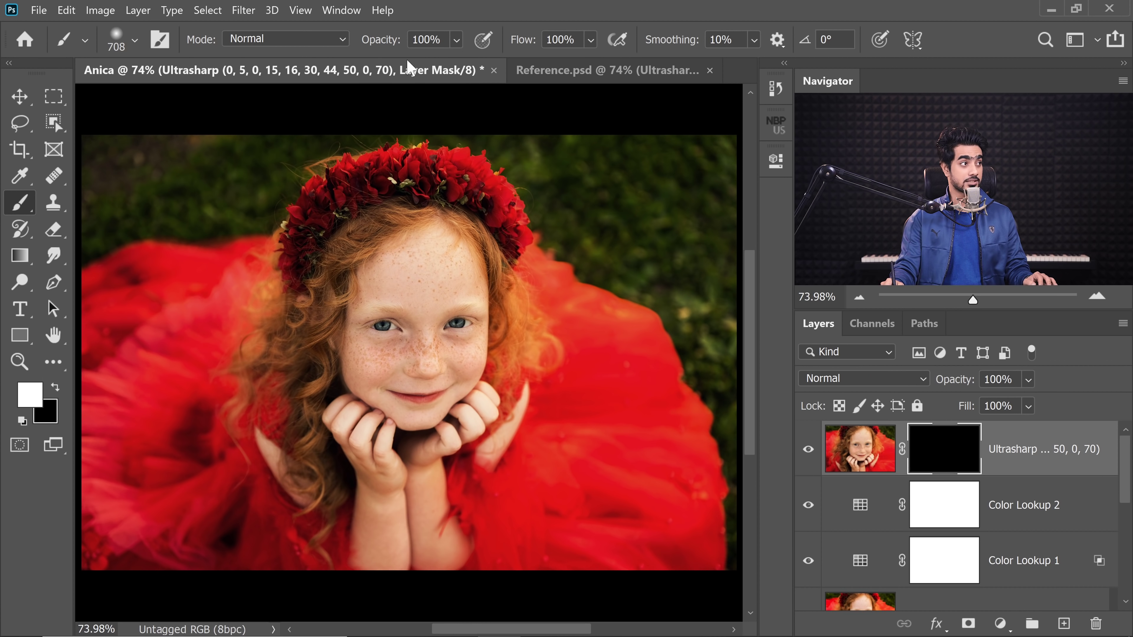
pyautogui.moveTo(415, 311); pyautogui.dragTo(422, 354)
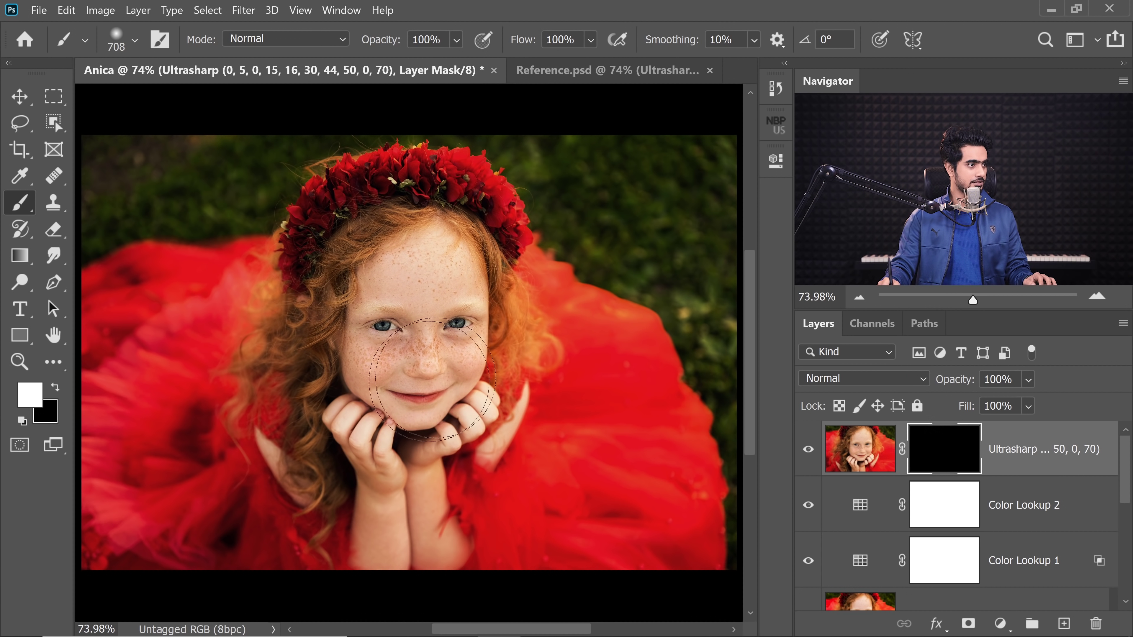
pyautogui.keyDown('alt'); pyautogui.rightClick(407, 284); pyautogui.keyUp('alt')
pyautogui.moveTo(446, 300); pyautogui.dragTo(459, 299)
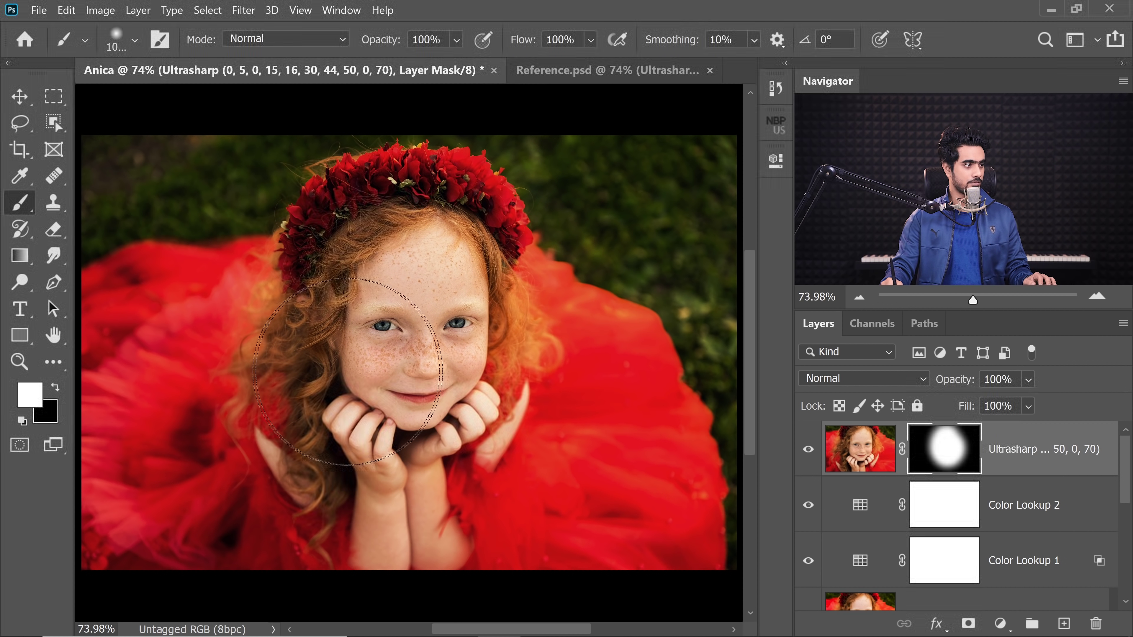
pyautogui.moveTo(454, 361); pyautogui.dragTo(430, 330)
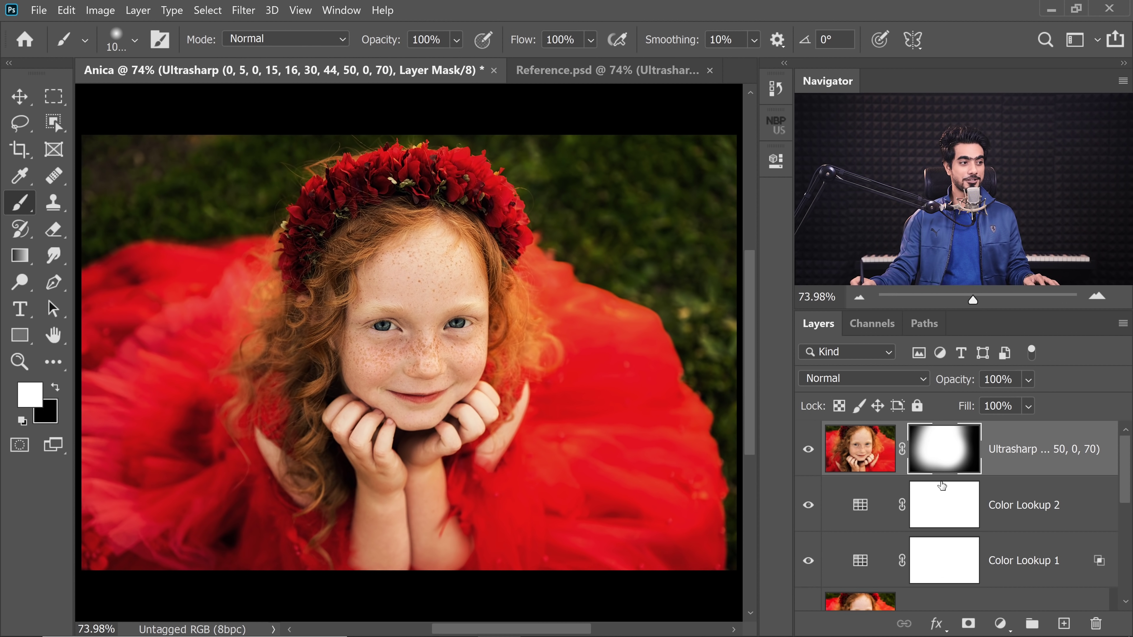
pyautogui.moveTo(1124, 482); pyautogui.dragTo(1122, 570)
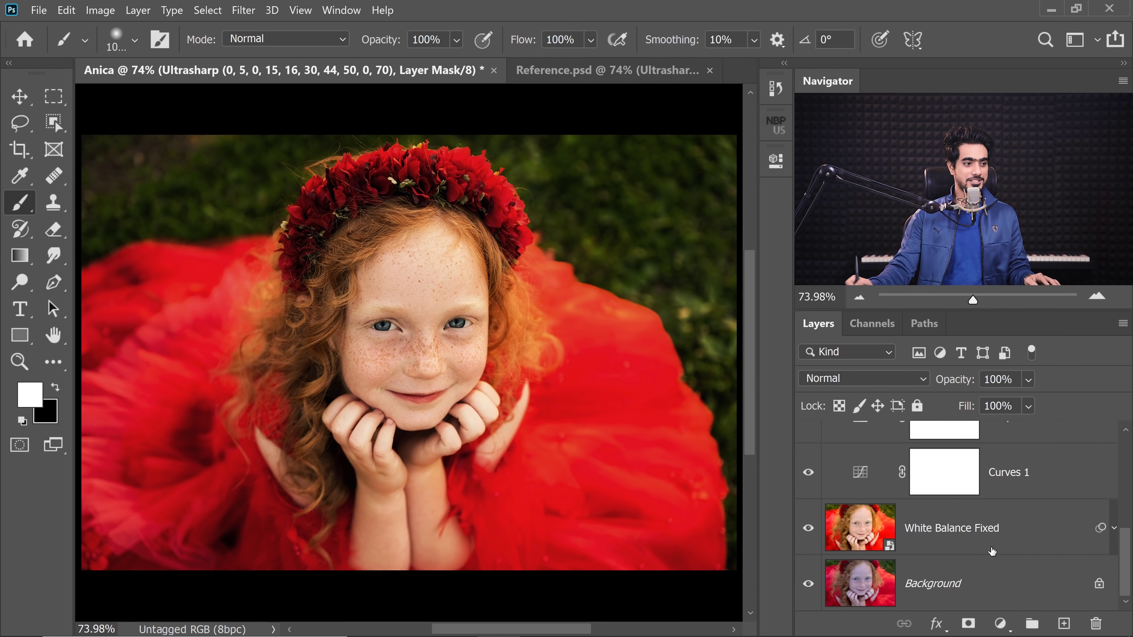
pyautogui.keyDown('alt'); pyautogui.click(808, 586); pyautogui.keyUp('alt')
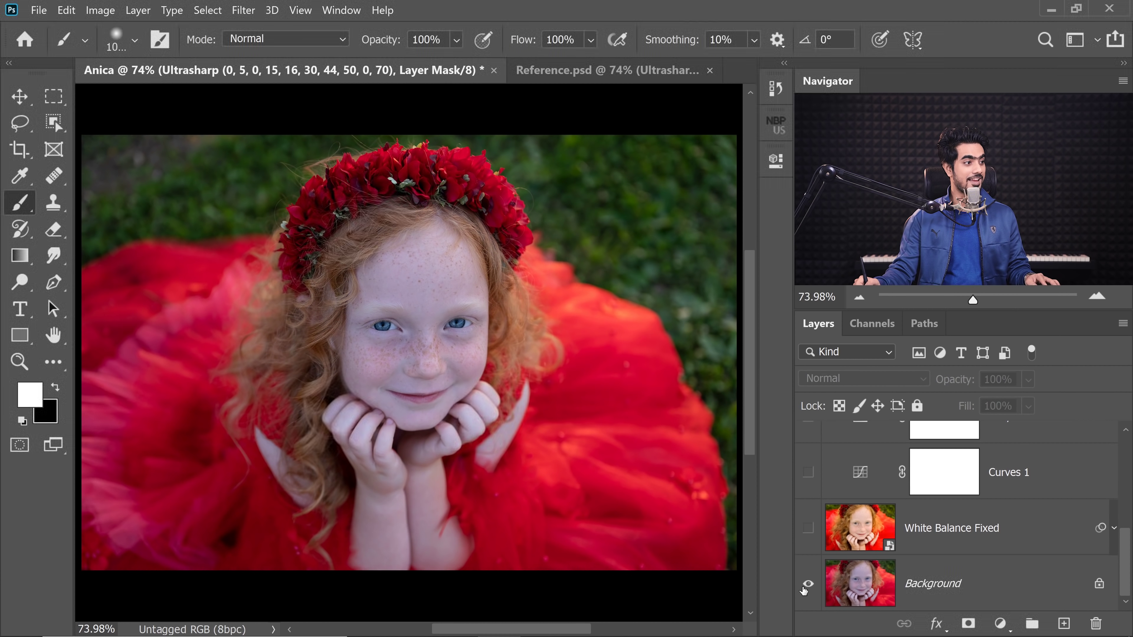
pyautogui.keyDown('alt'); pyautogui.click(807, 585); pyautogui.keyUp('alt')
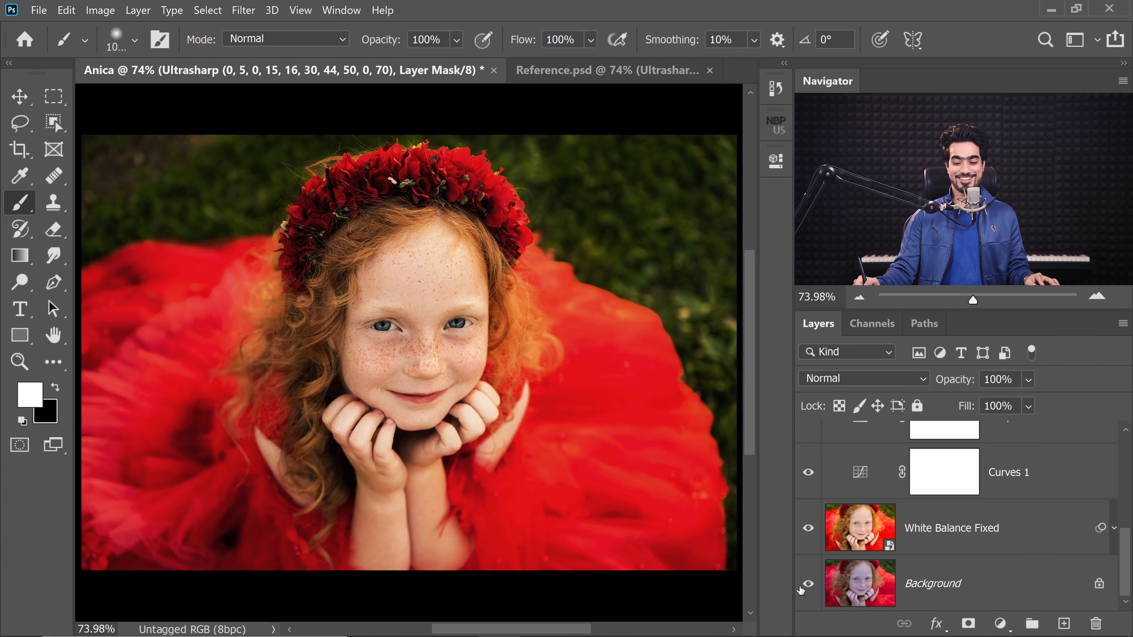